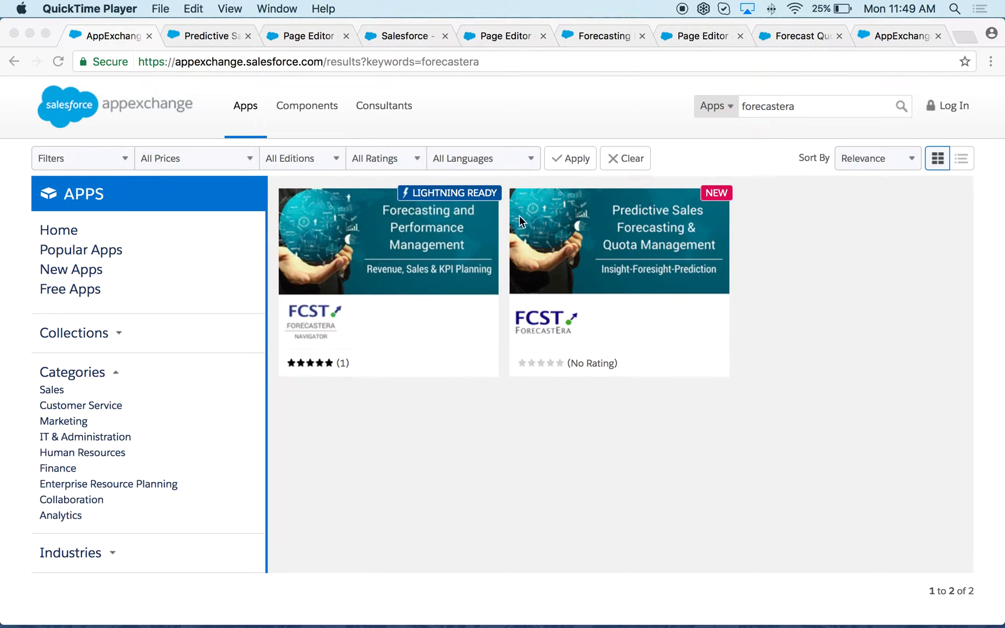
- Open the ForecastEra Predictive Sales Forecasting & Quota Management listing and scroll to its Overview
left_click(205, 36)
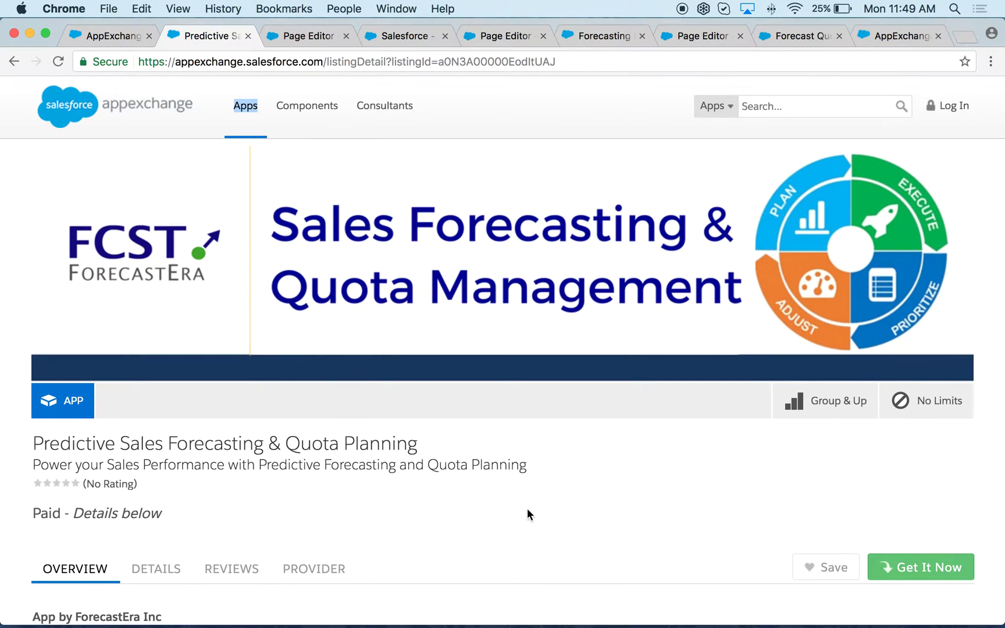
scroll(528, 509, "down", 3)
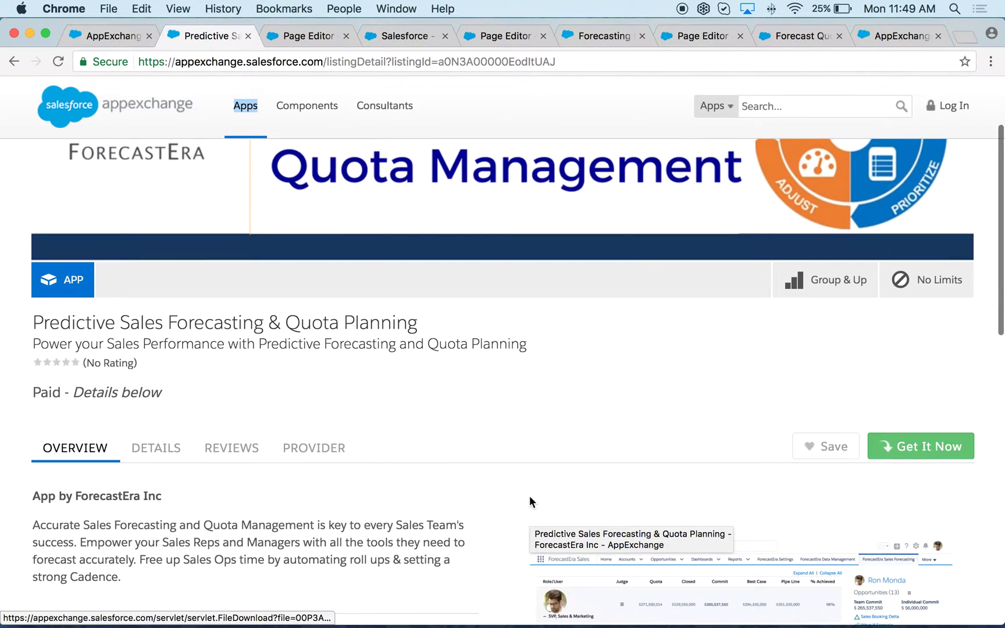
- Bring up the SalesBooking_Rollup report and scroll down through the sales hierarchy
left_click(296, 39)
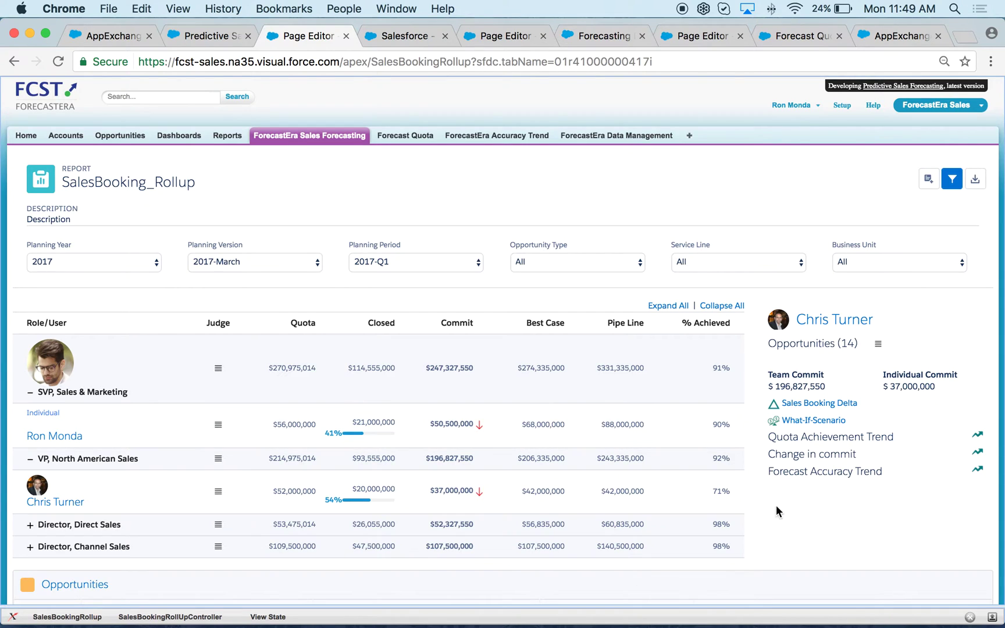
scroll(780, 506, "down", 3)
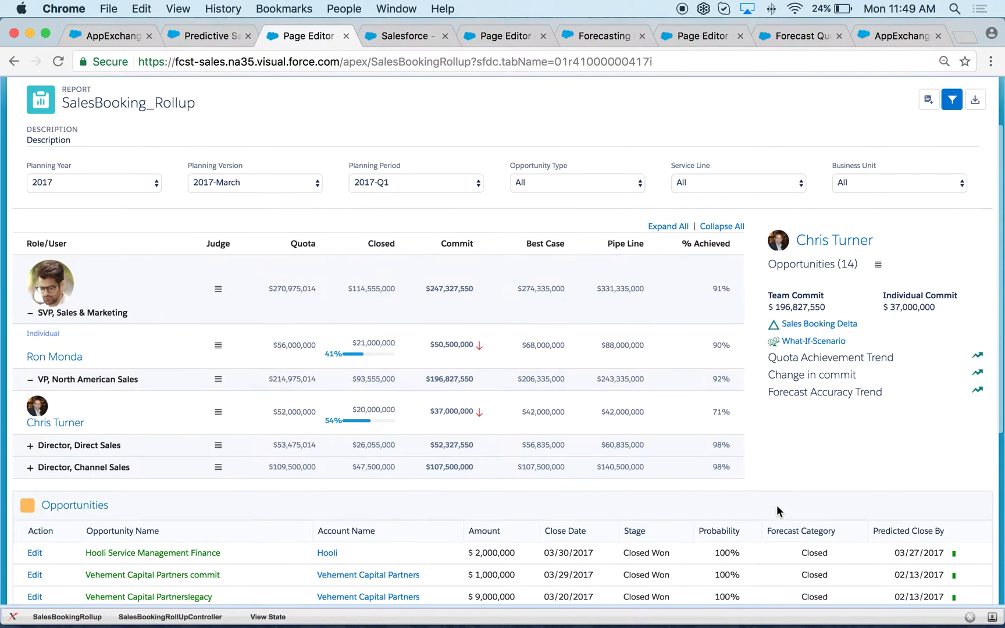
scroll(772, 504, "down", 1)
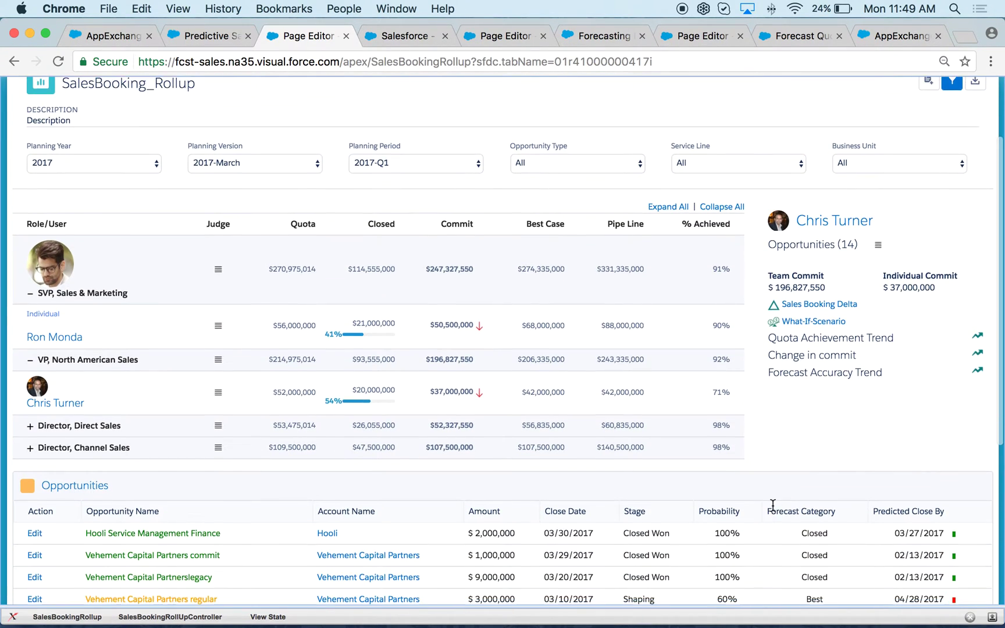
scroll(771, 505, "down", 1)
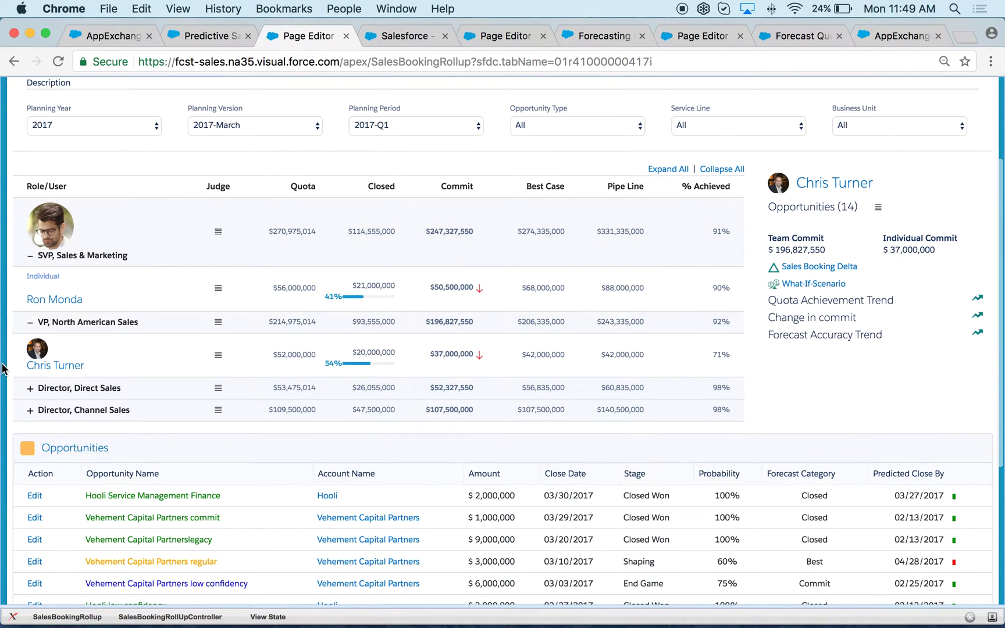
- Expand Director, Direct Sales and Director, Channel Sales, then review their team rows
left_click(31, 393)
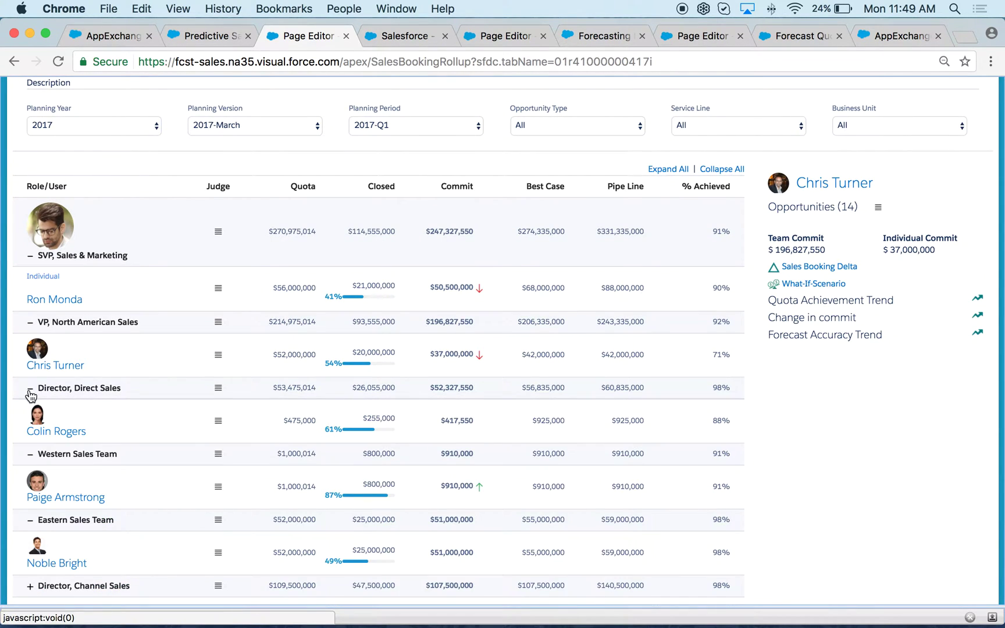
scroll(105, 428, "down", 4)
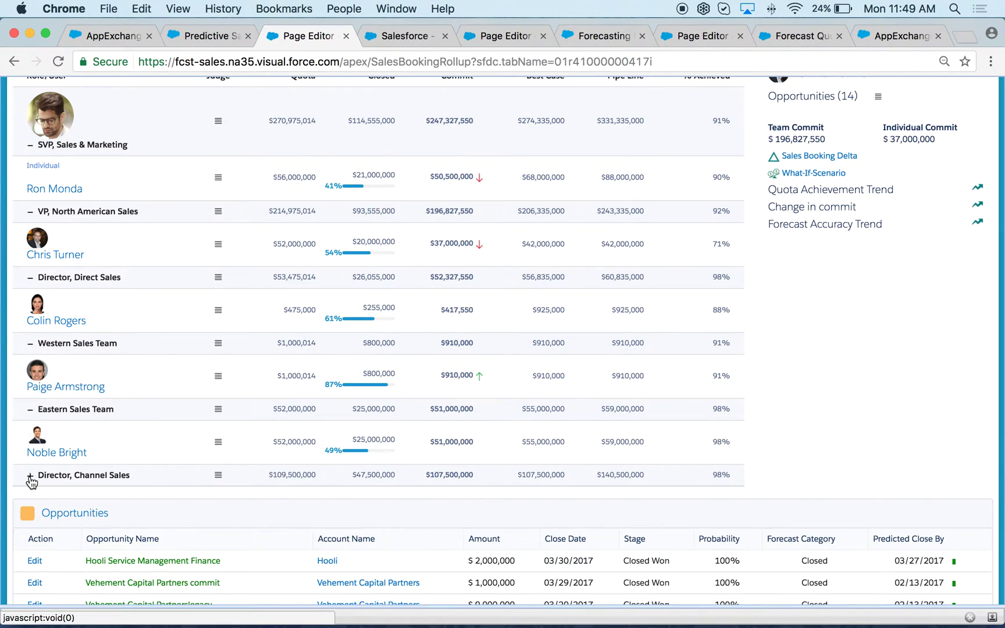
left_click(31, 478)
scroll(147, 485, "down", 1)
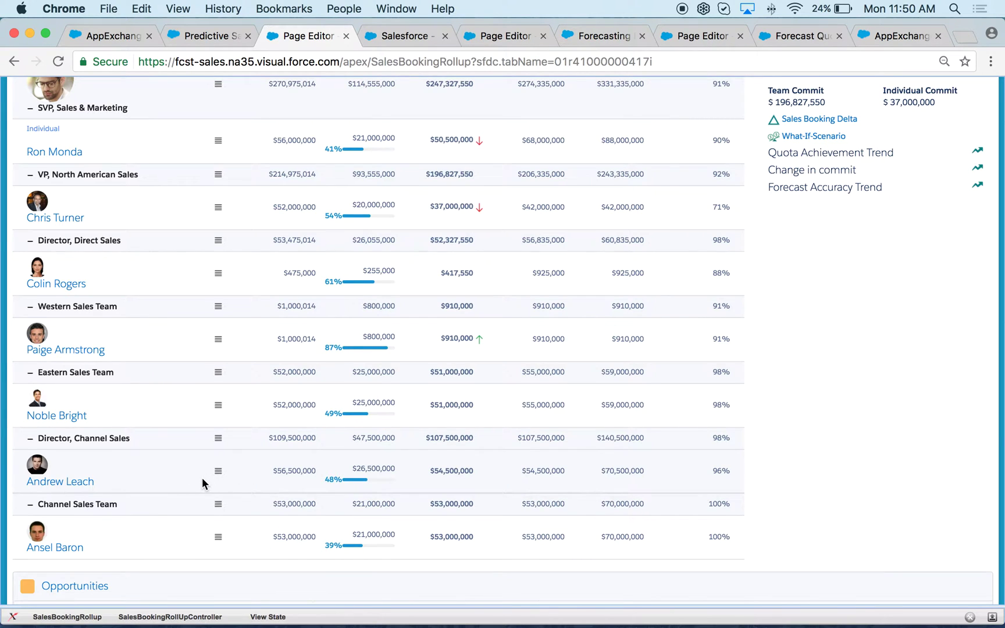
scroll(206, 478, "down", 2)
scroll(190, 483, "down", 1)
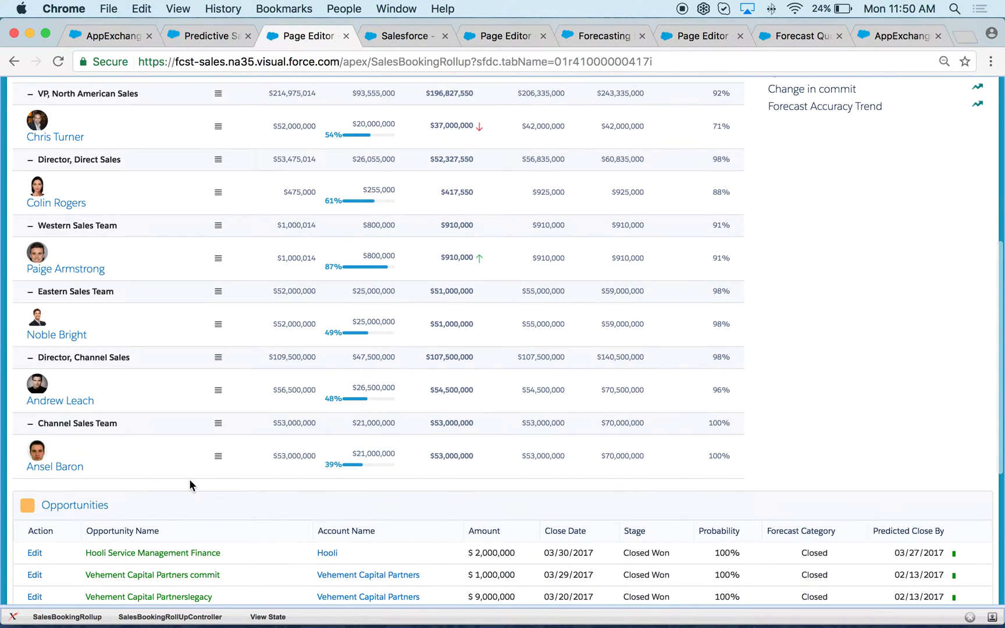
scroll(189, 483, "up", 2)
scroll(91, 331, "up", 1)
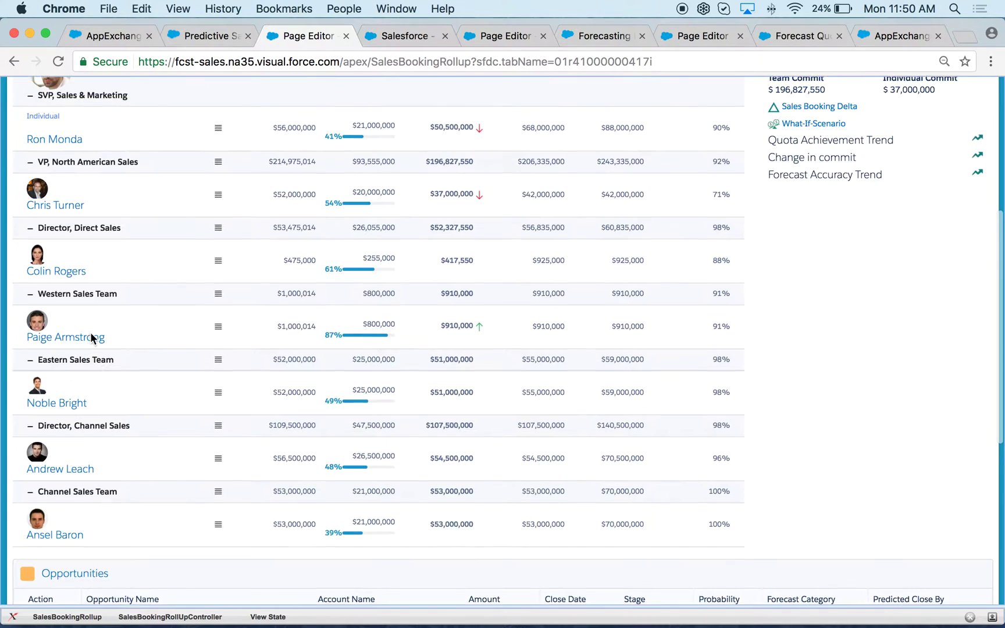
scroll(90, 333, "up", 2)
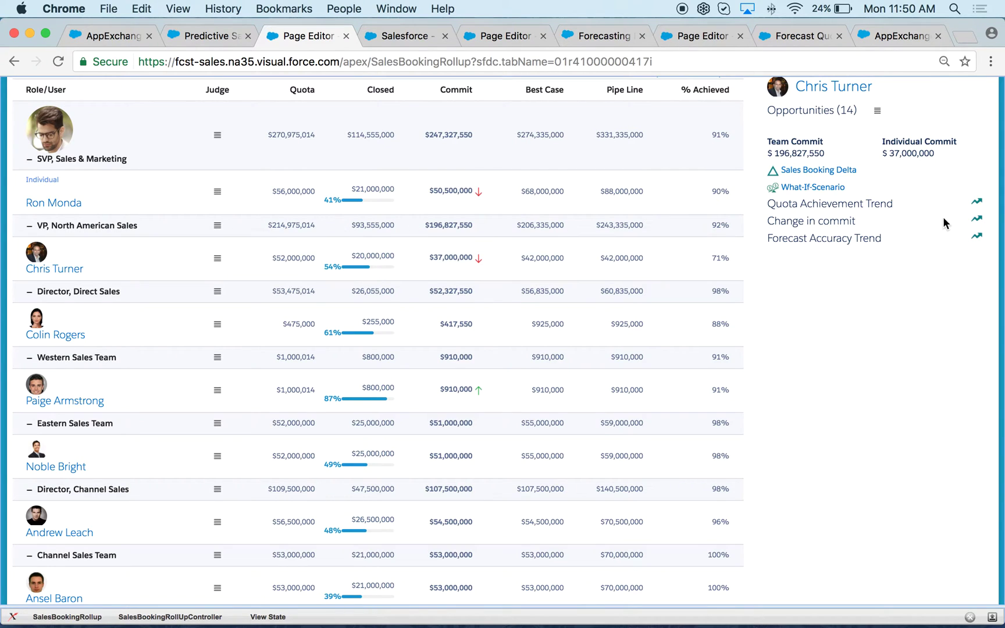
left_click(978, 221)
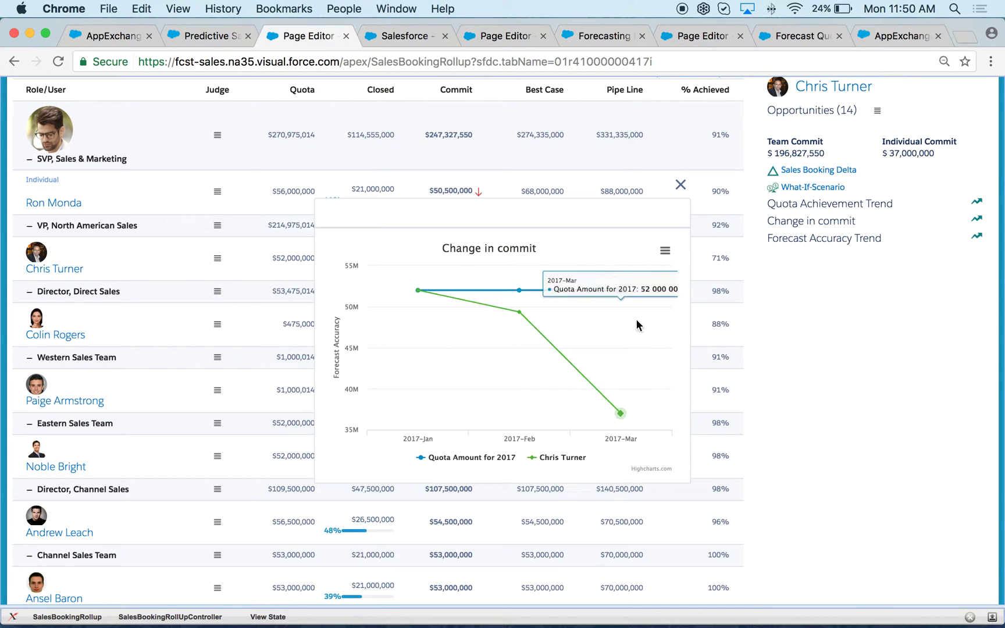
left_click(681, 185)
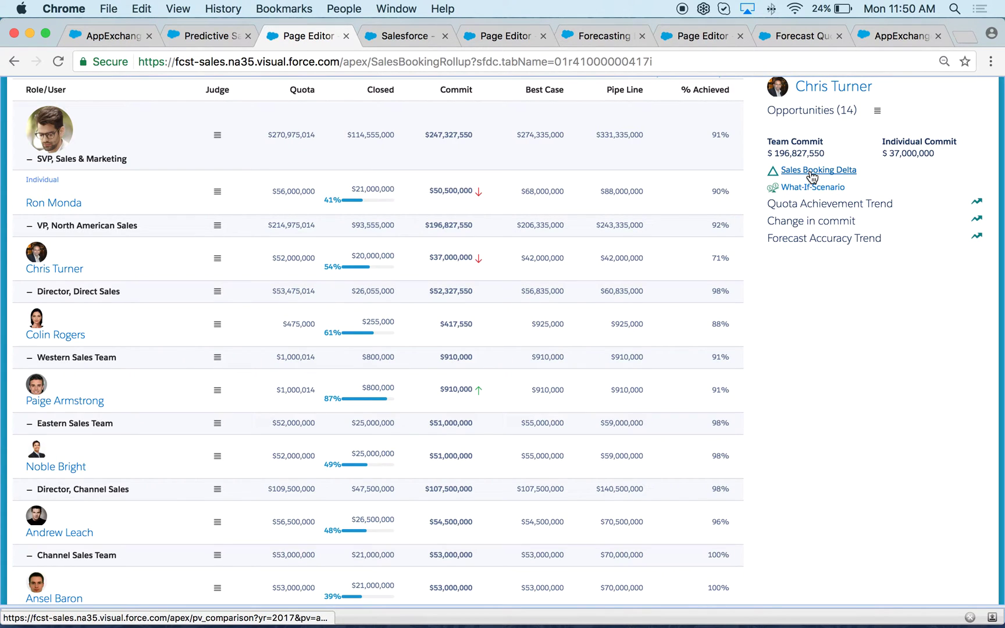
left_click(393, 39)
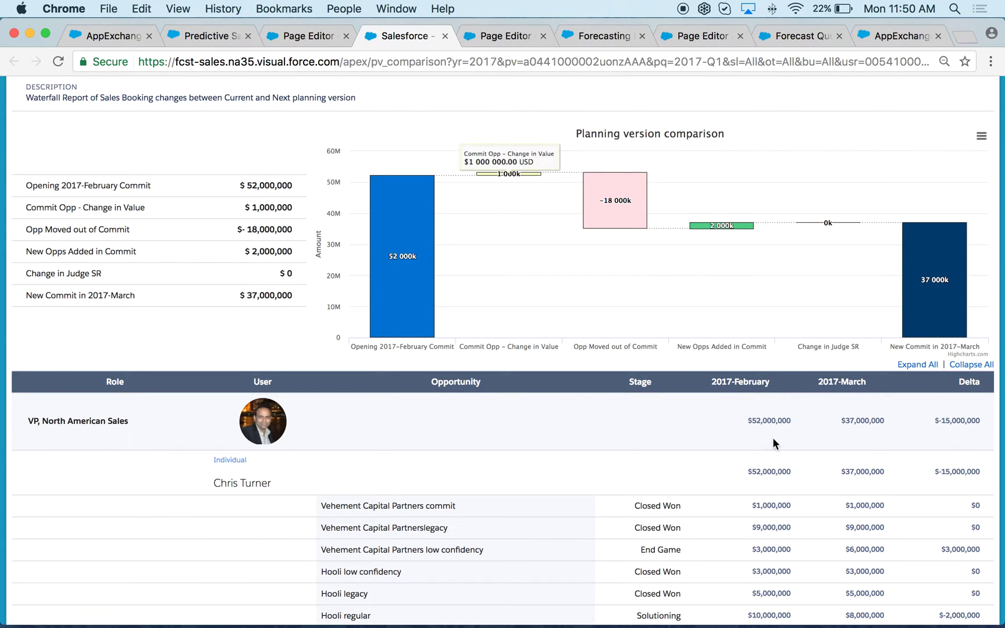
mouse_move(650, 615)
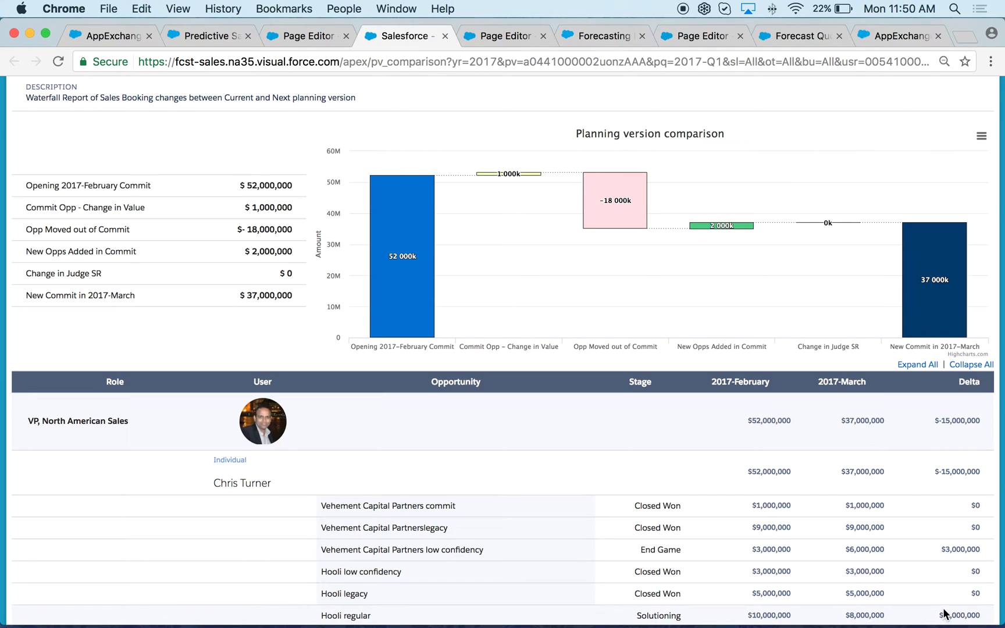
scroll(667, 507, "down", 3)
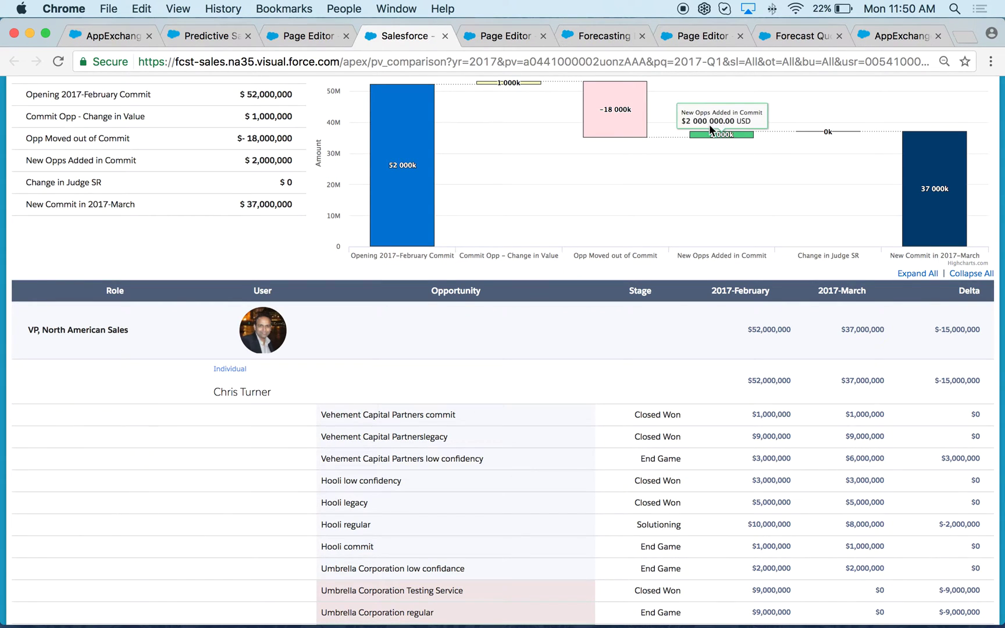
scroll(849, 498, "down", 2)
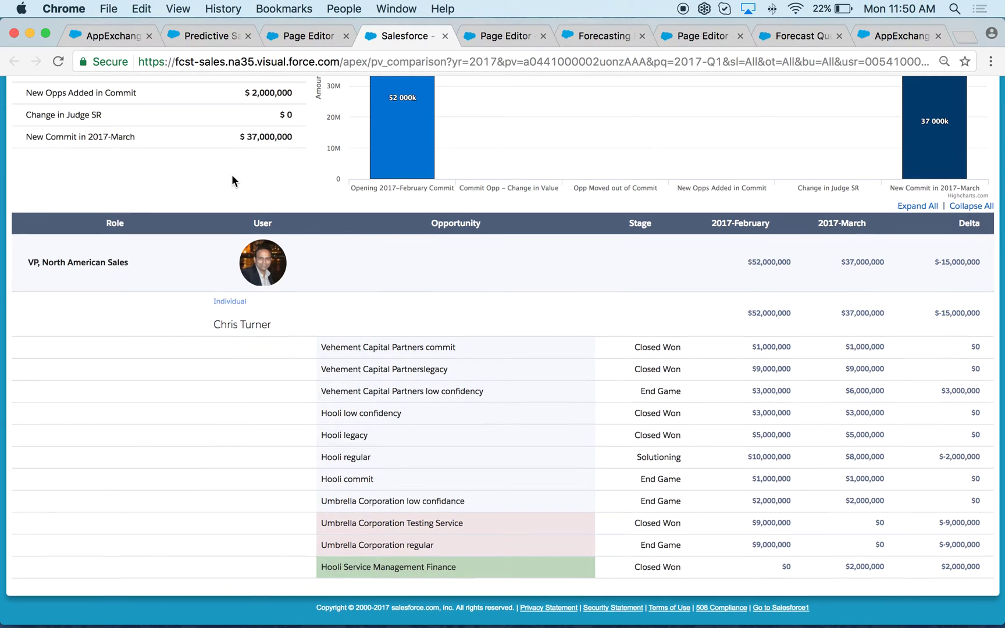
scroll(233, 176, "up", 5)
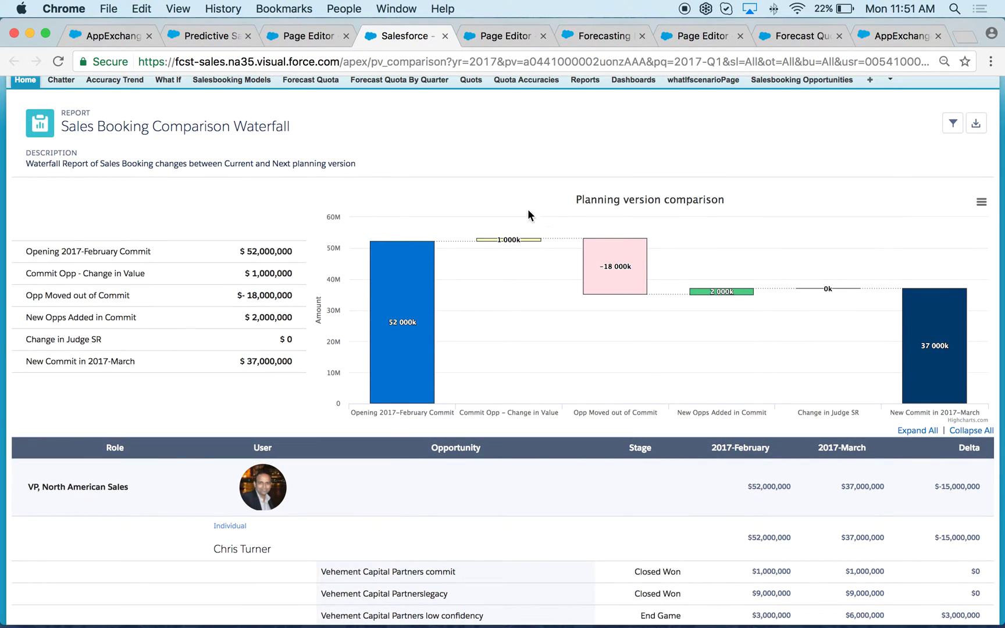
left_click(303, 38)
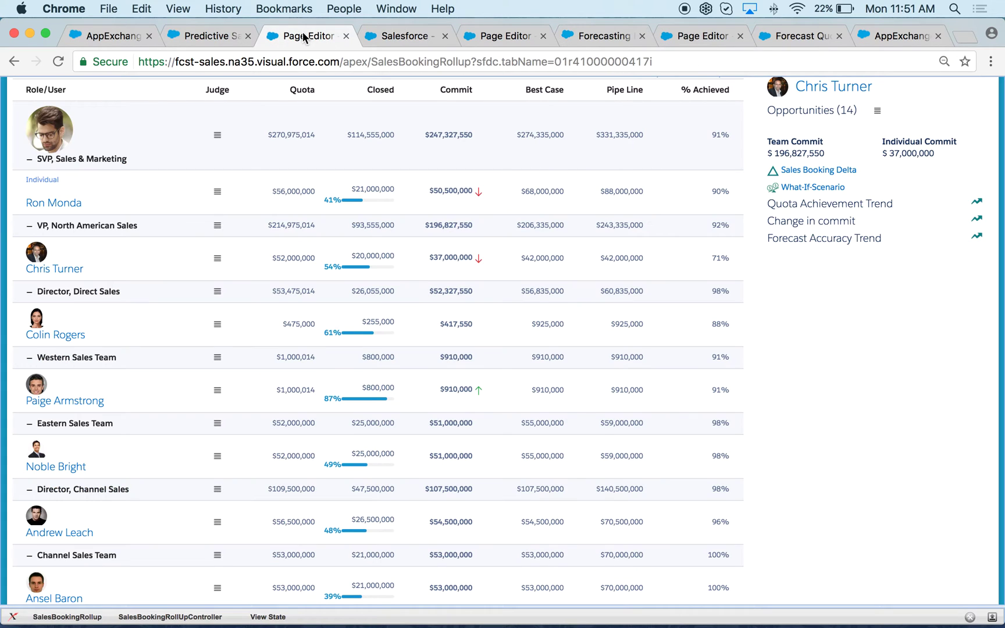
scroll(837, 346, "up", 1)
scroll(838, 347, "up", 1)
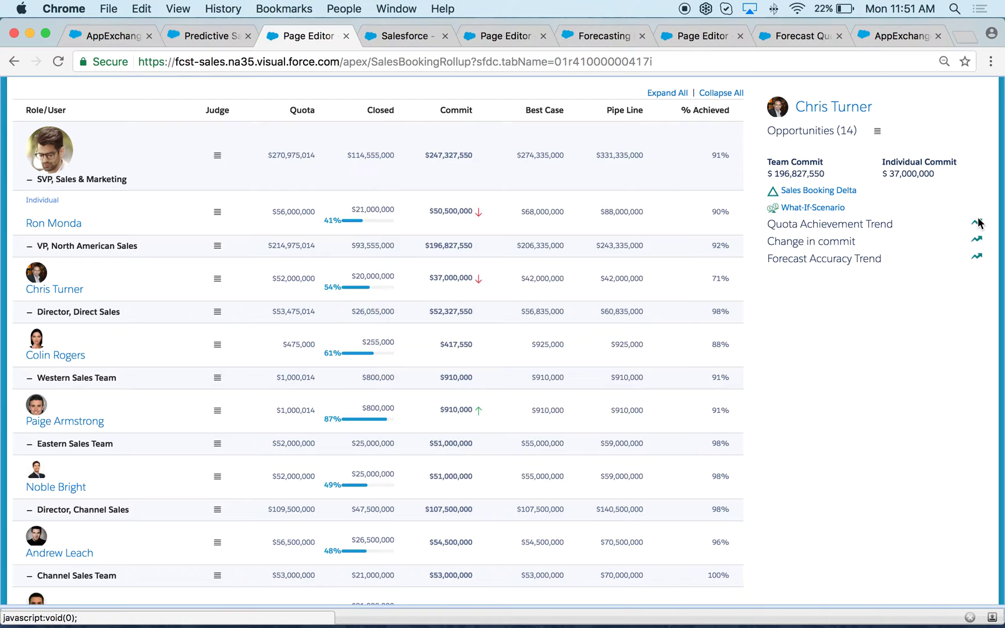
left_click(978, 223)
mouse_move(400, 412)
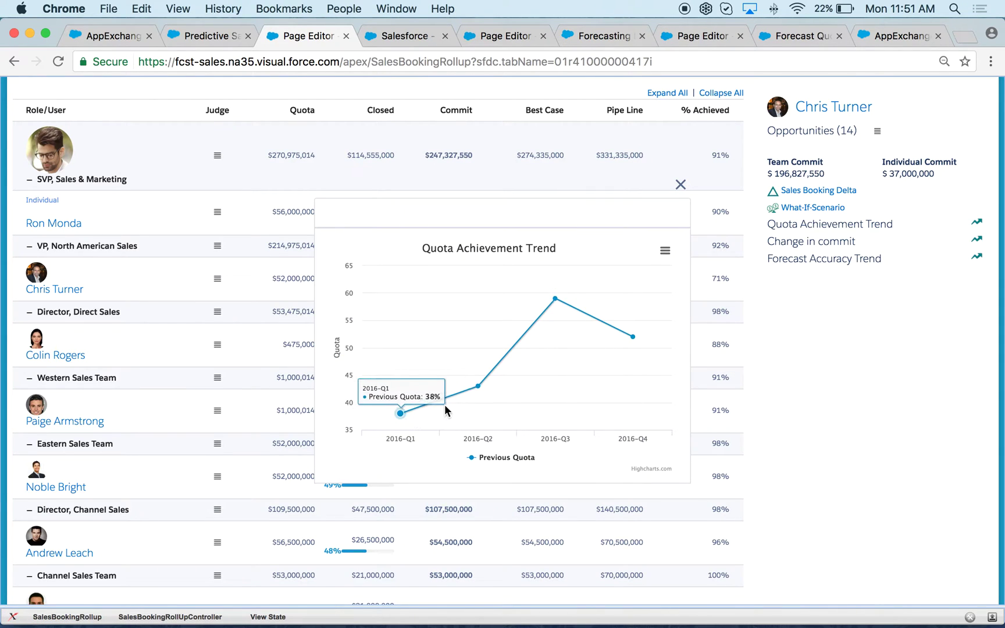
scroll(680, 186, "up", 1)
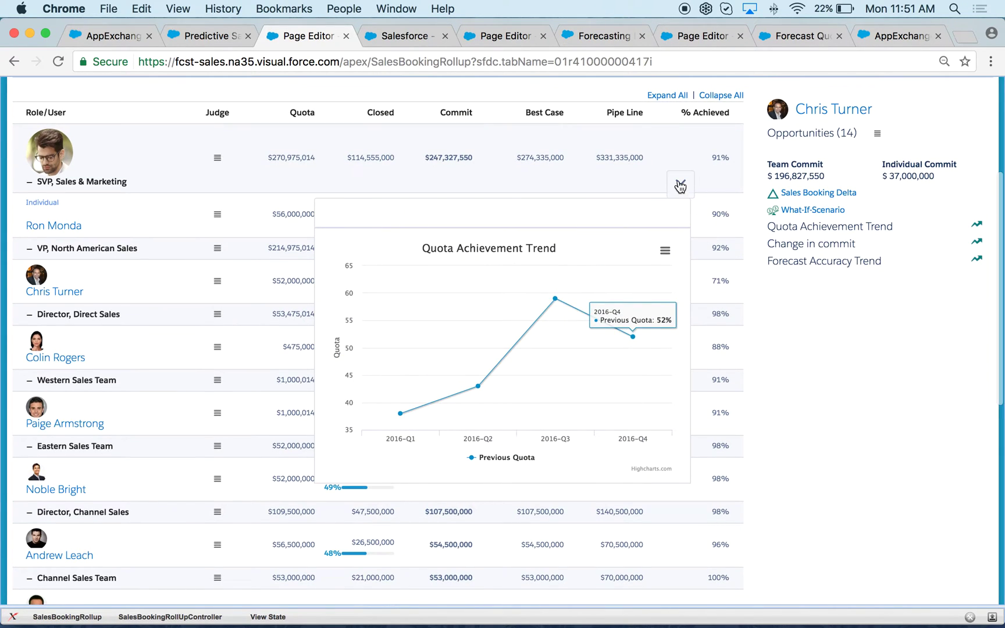
left_click(681, 186)
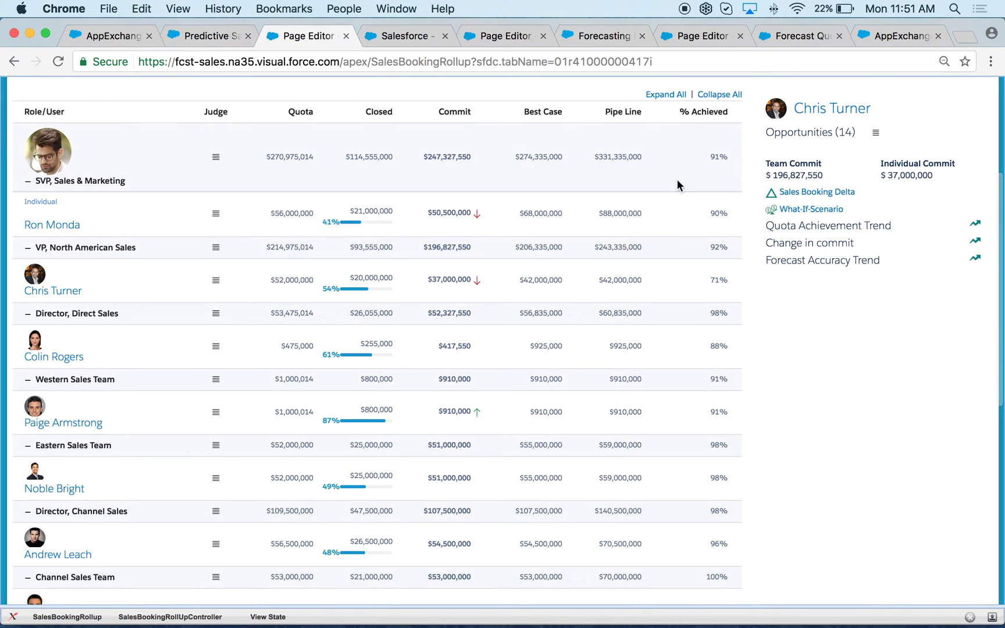
left_click(977, 262)
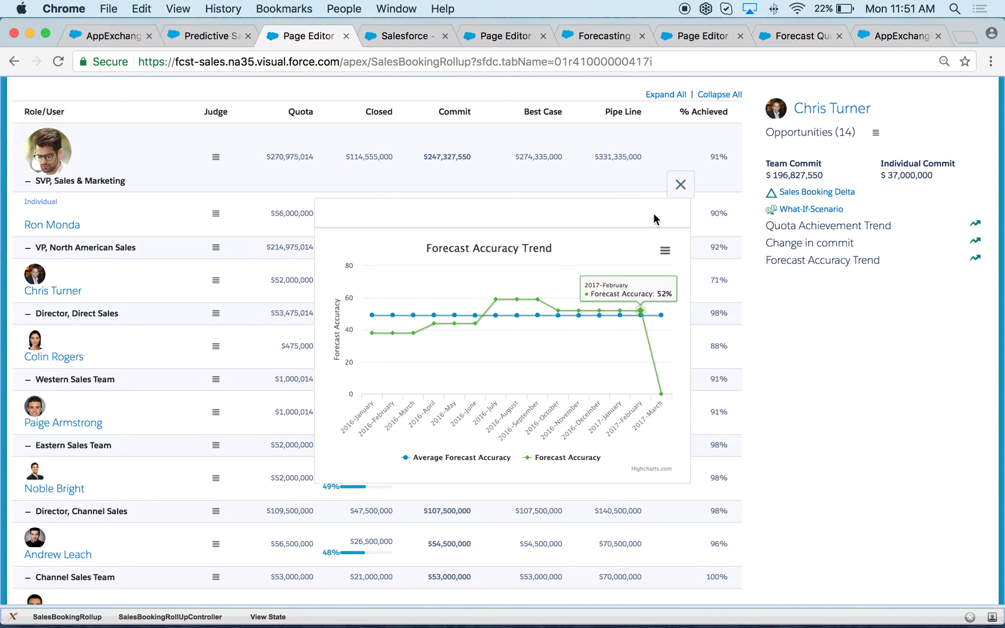
left_click(680, 186)
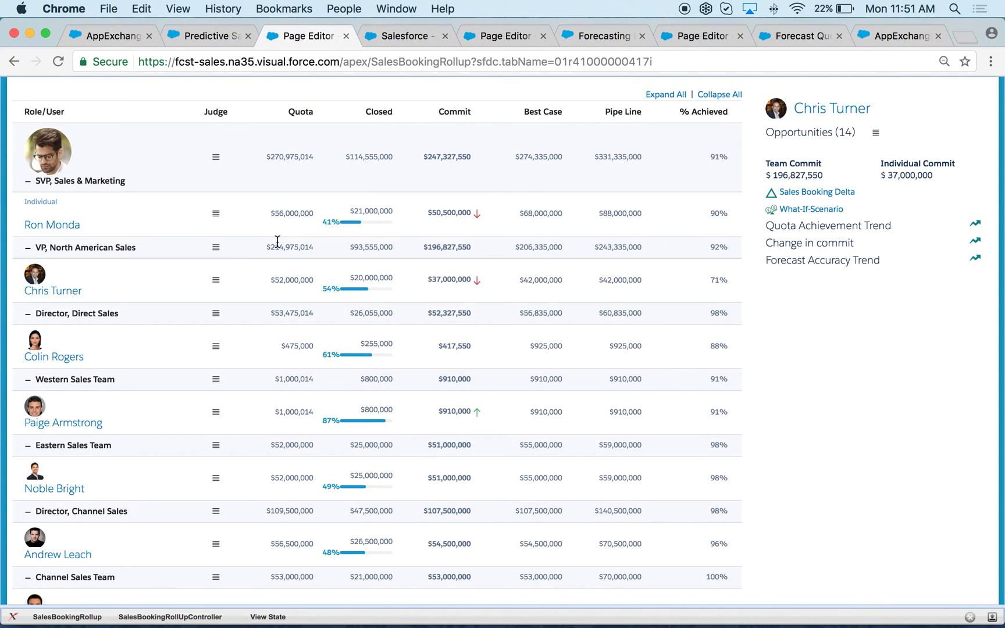
mouse_move(215, 280)
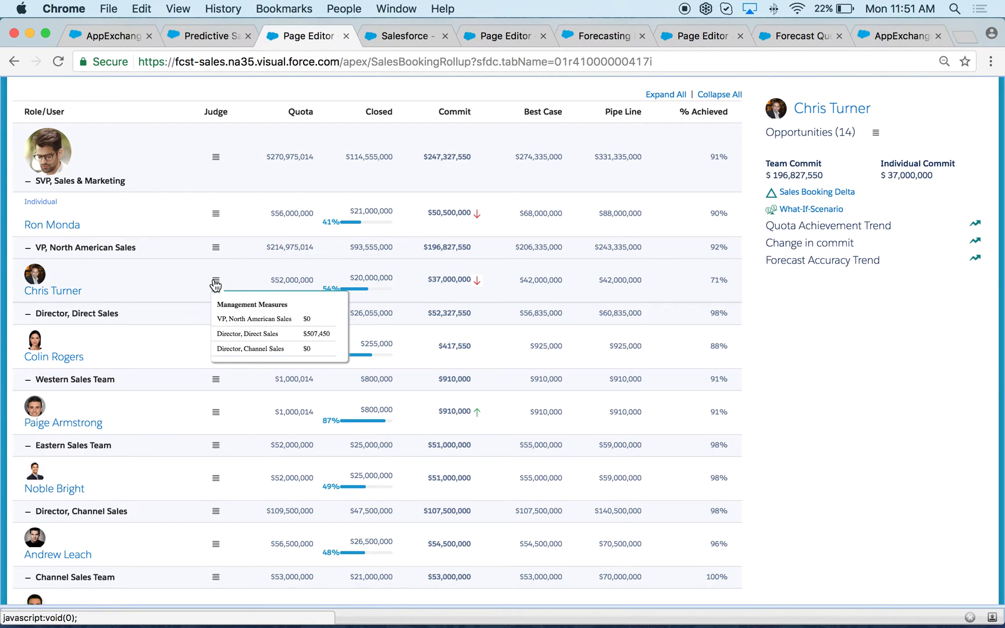
left_click(215, 283)
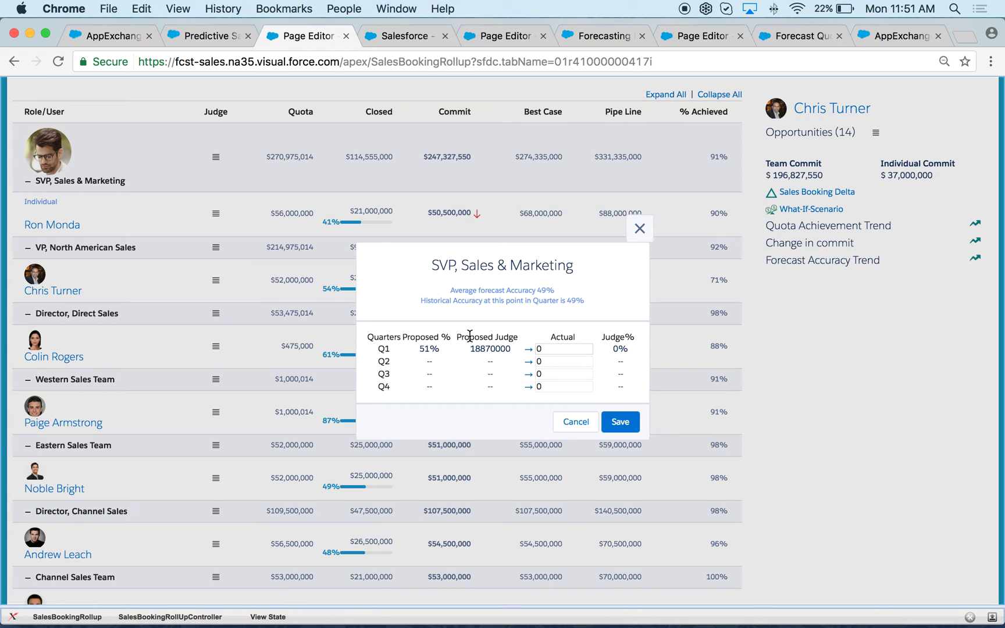
left_click(529, 349)
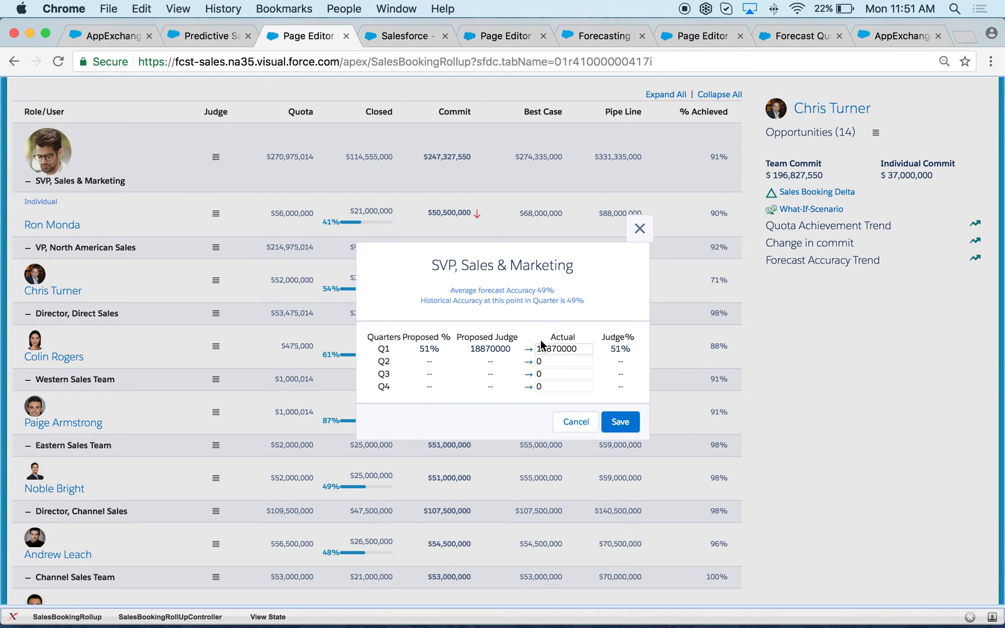
left_click(639, 229)
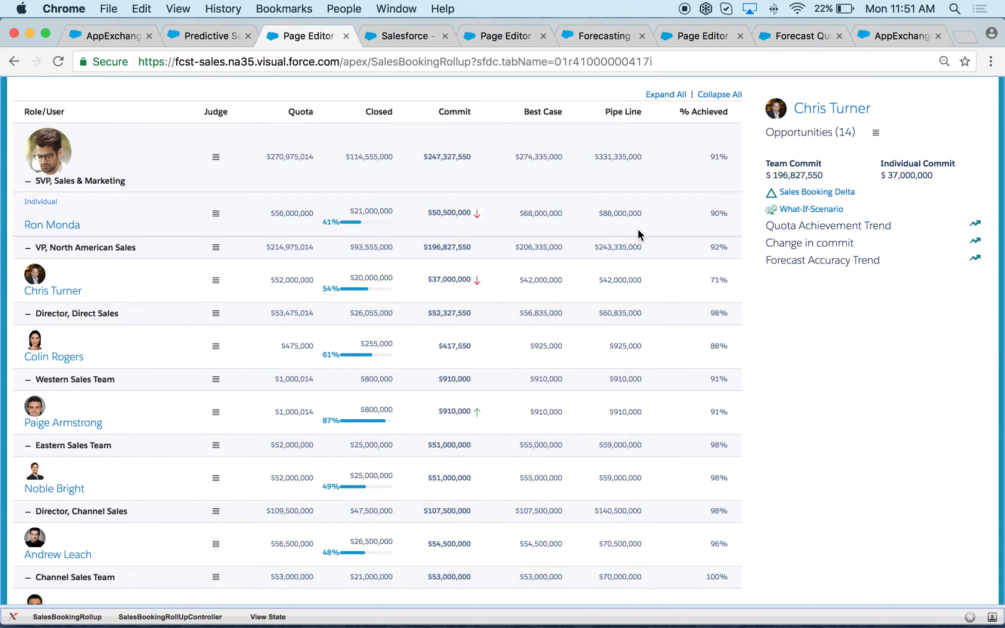
scroll(807, 308, "down", 1)
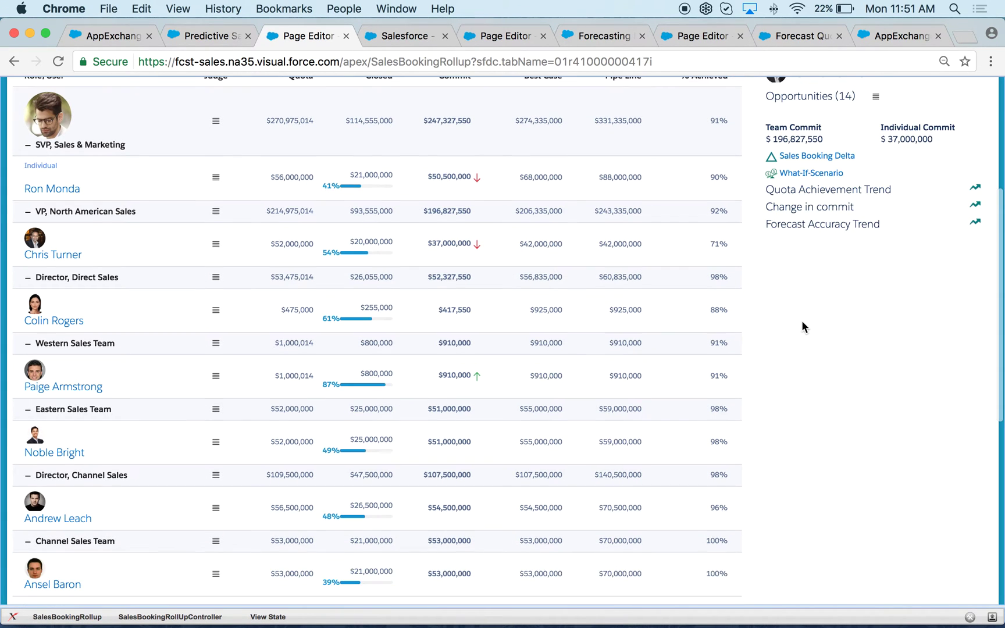
scroll(803, 327, "down", 4)
scroll(829, 170, "up", 1)
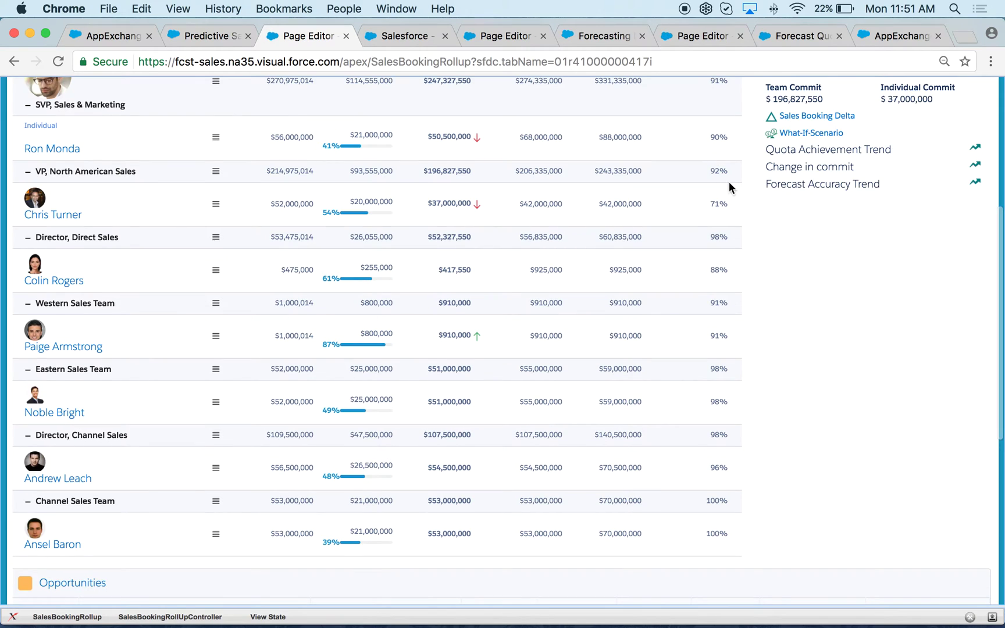
scroll(834, 217, "up", 1)
scroll(883, 191, "up", 2)
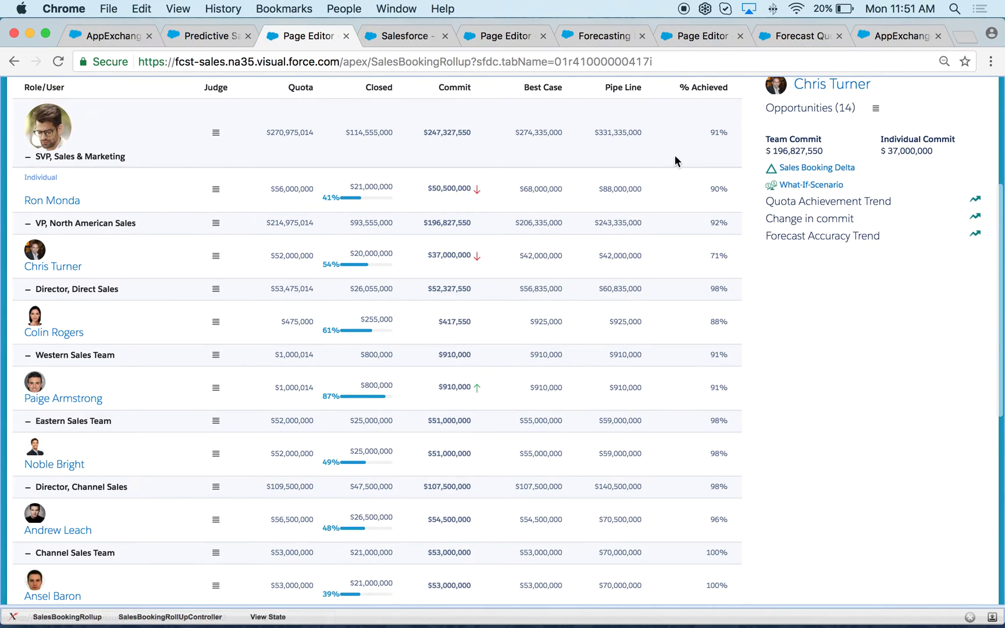
left_click(876, 110)
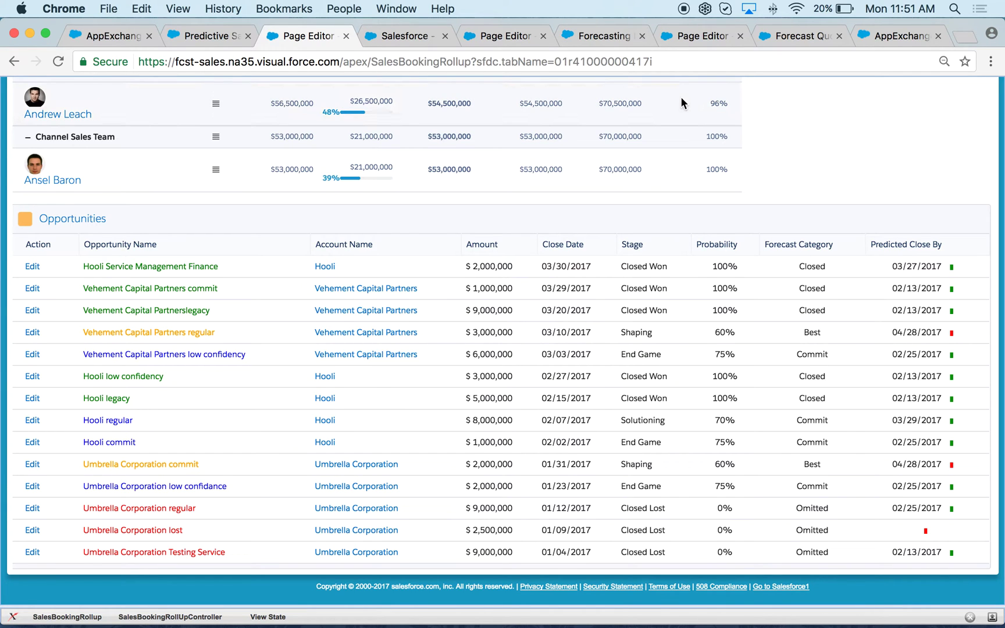
scroll(840, 116, "up", 2)
scroll(838, 116, "up", 5)
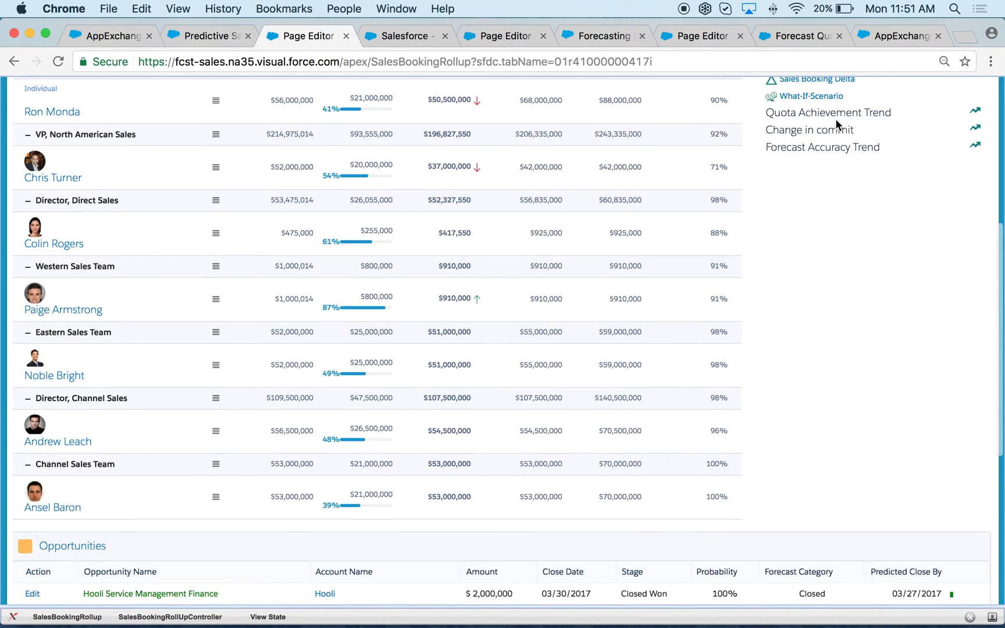
scroll(839, 117, "up", 2)
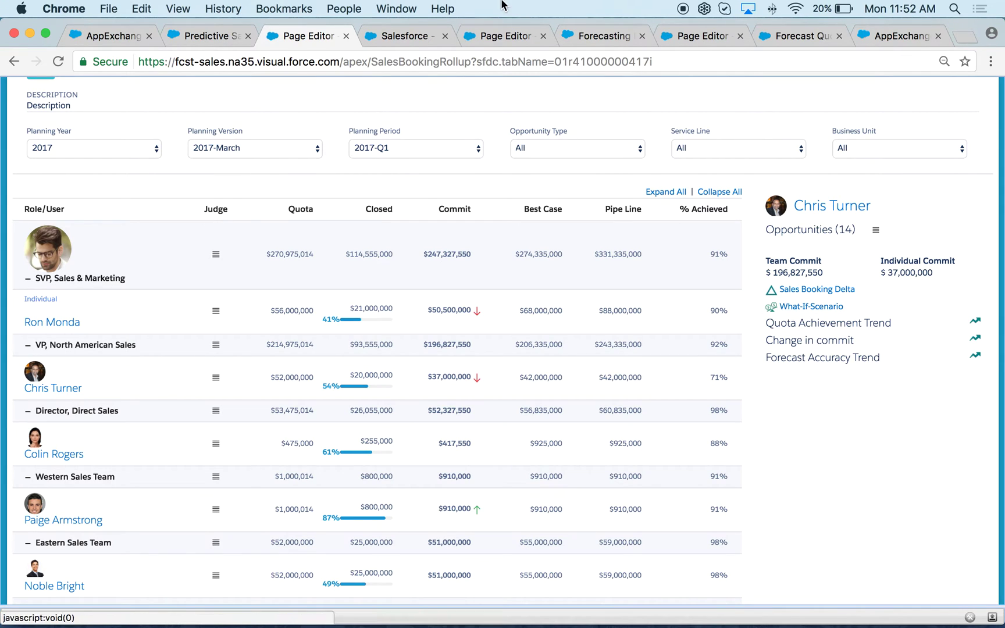
- On Scenario Planning, set optimistic Negotiation to 28% and EndGame to 52%
left_click(496, 41)
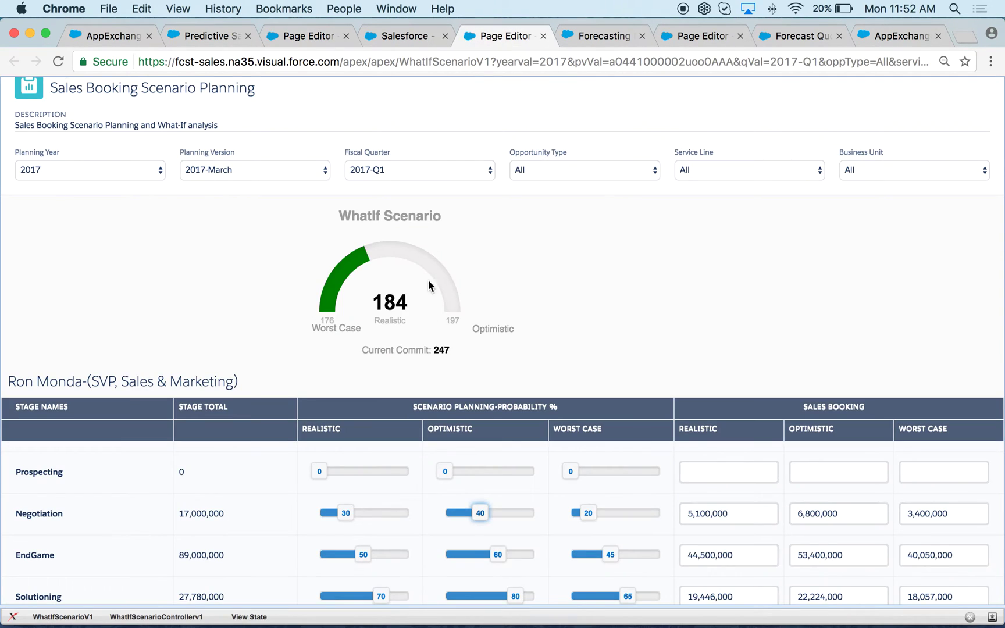
scroll(624, 451, "down", 1)
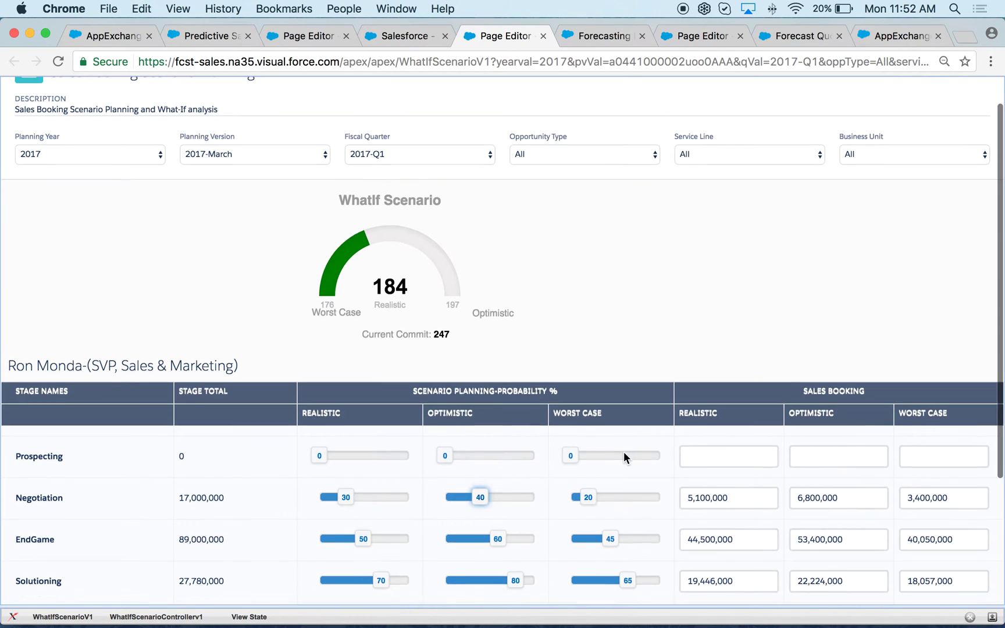
scroll(624, 452, "down", 1)
scroll(621, 455, "down", 2)
scroll(618, 455, "down", 1)
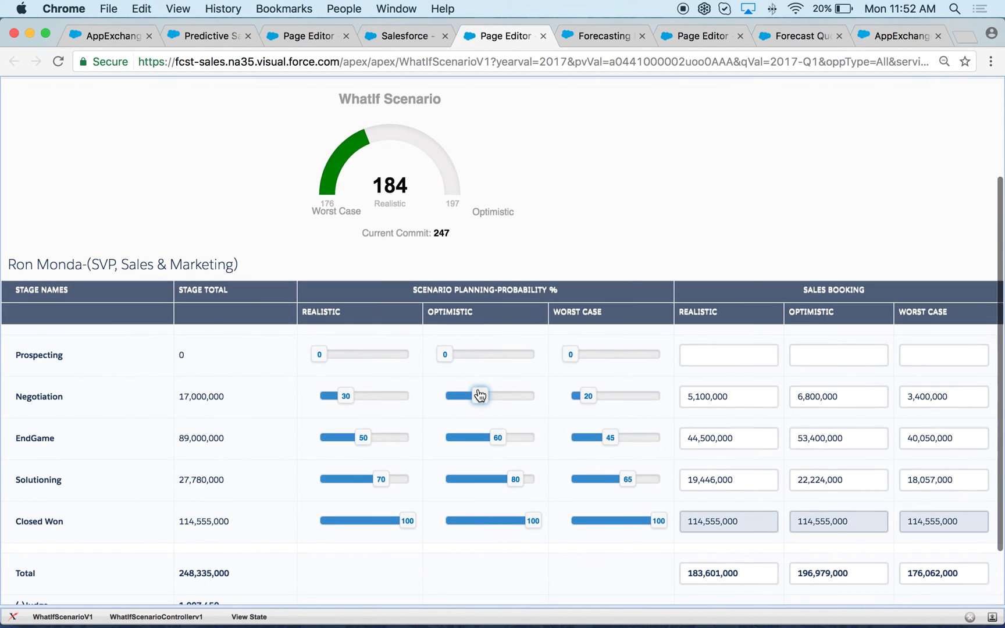
left_click_drag(480, 396, 471, 397)
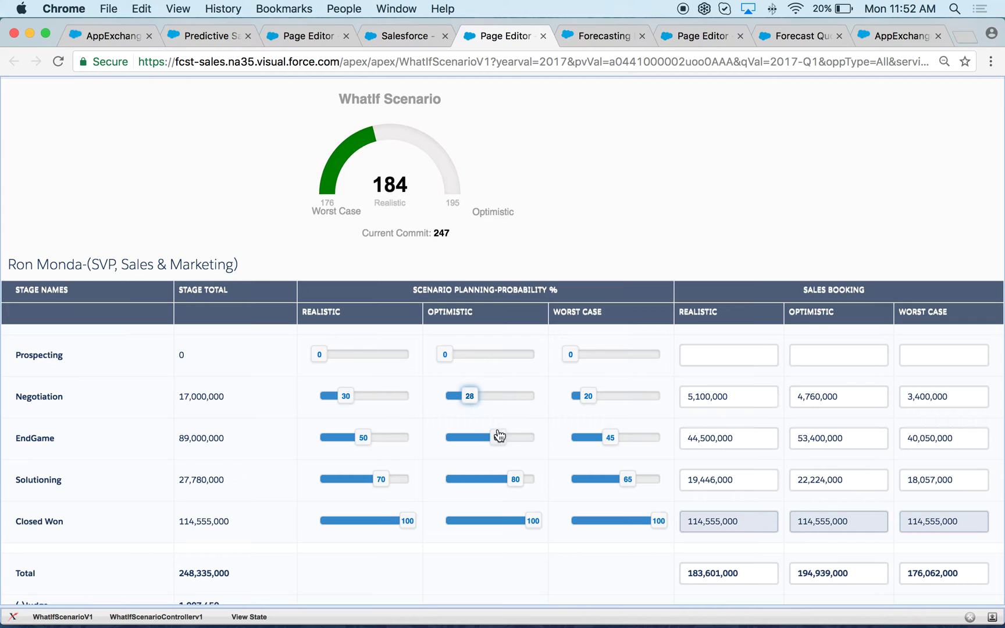
left_click_drag(500, 439, 491, 441)
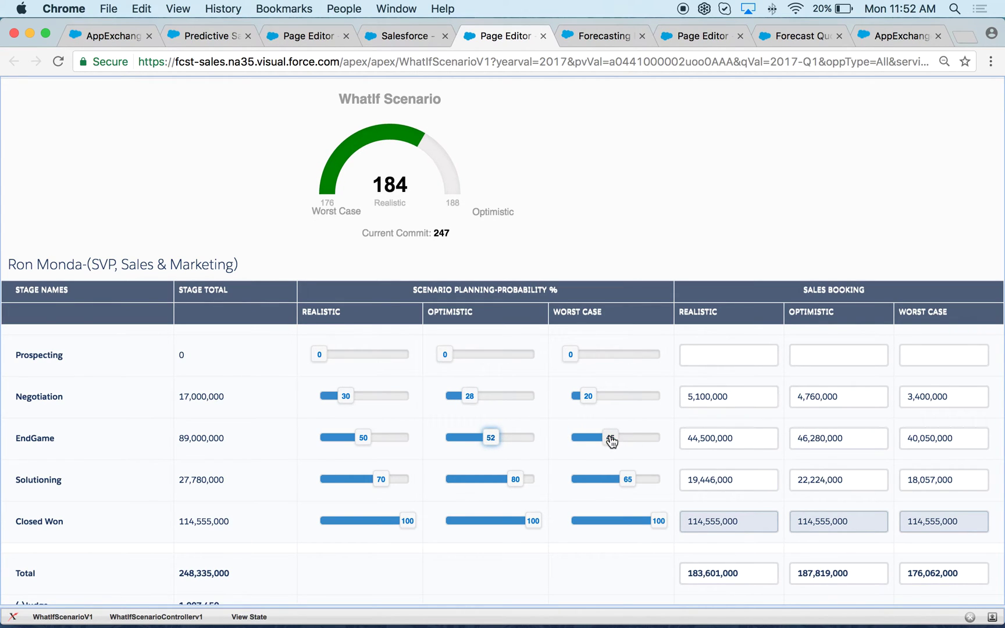
- Check the rollup's Business Unit and Opportunity Type filters, keeping All, then view the Forecasting Dashboard
left_click(305, 36)
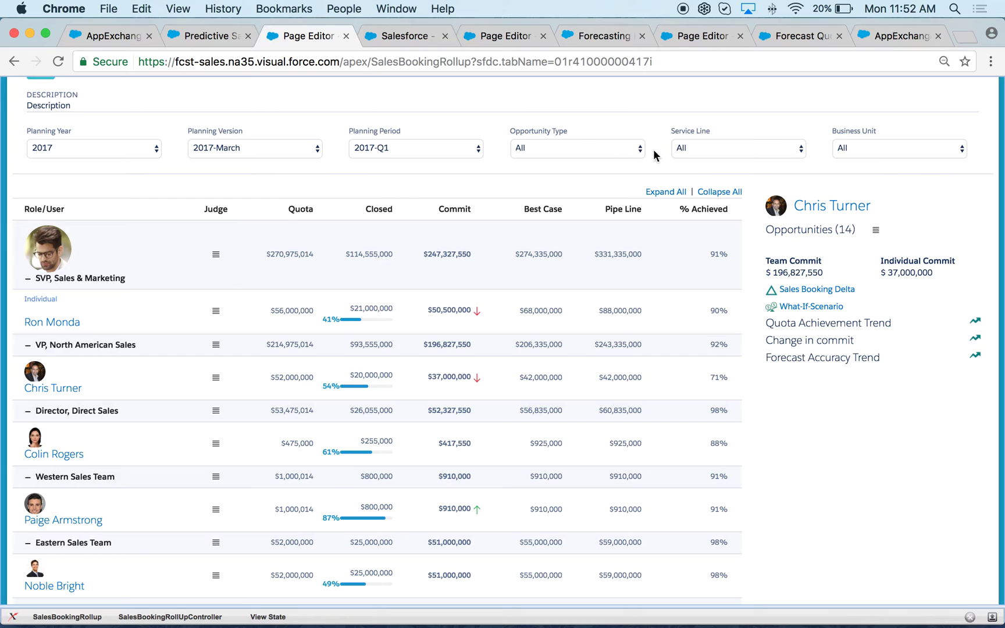
left_click(867, 146)
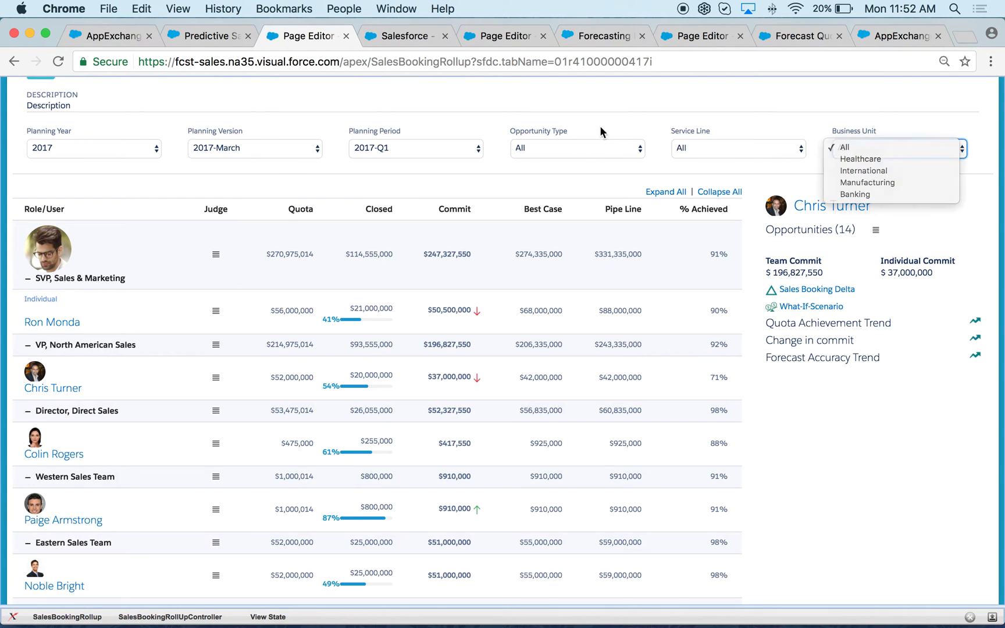
left_click(600, 146)
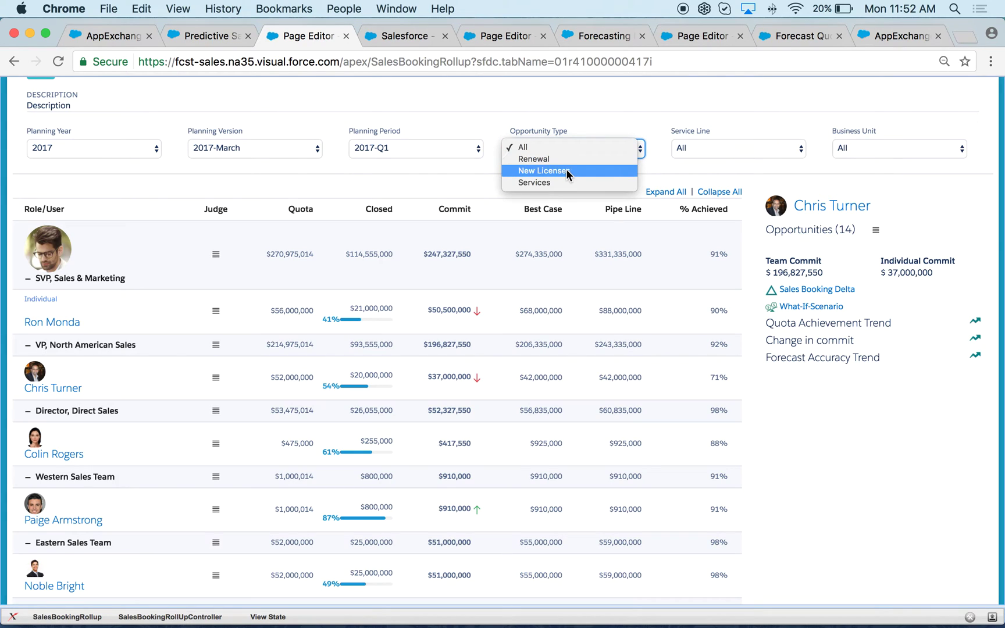
left_click(647, 110)
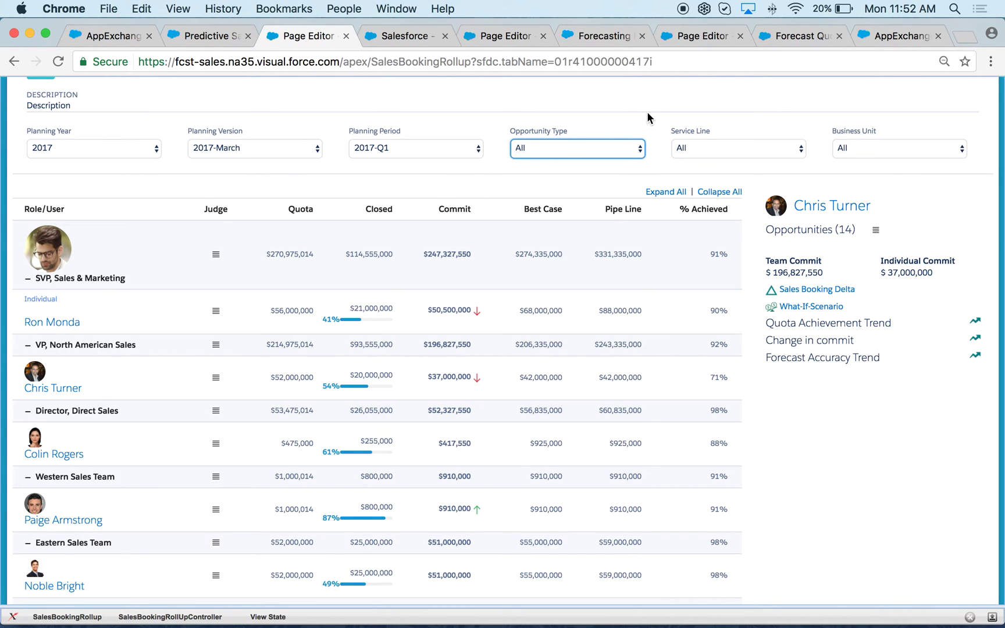
left_click(589, 38)
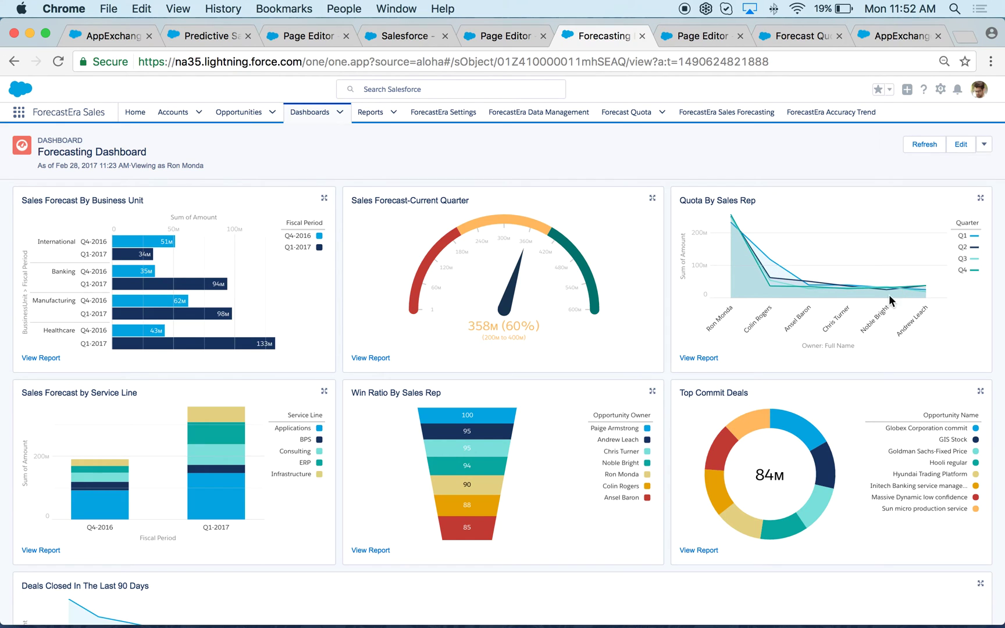
mouse_move(467, 415)
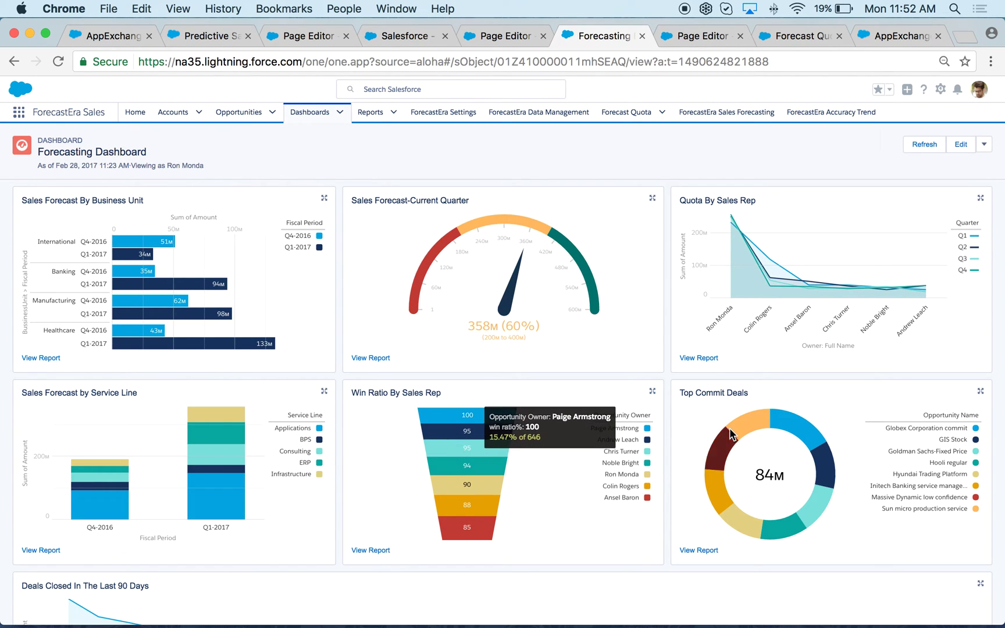
scroll(801, 451, "down", 2)
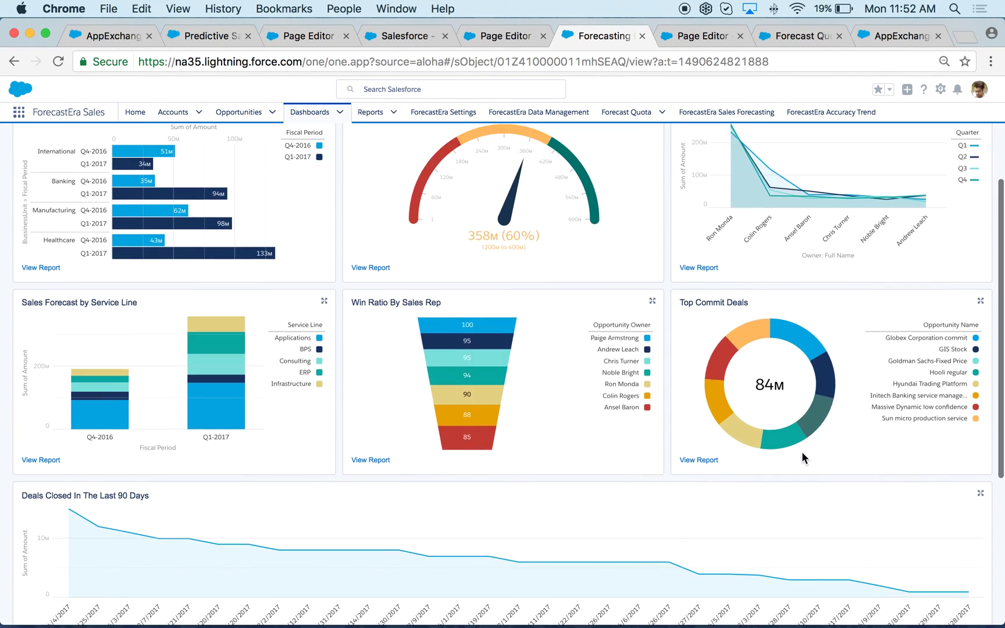
scroll(801, 451, "down", 1)
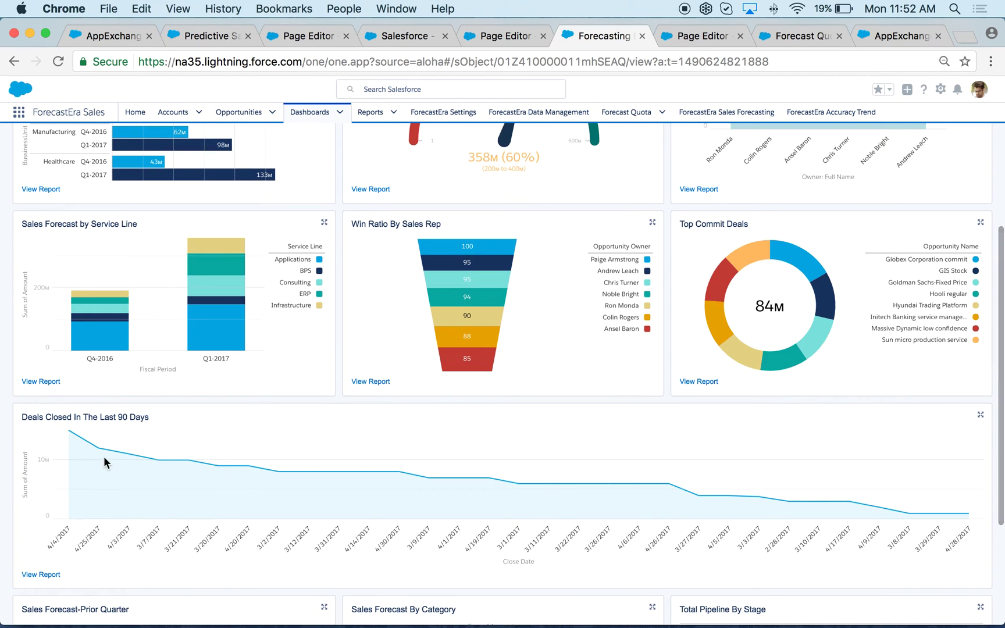
scroll(663, 509, "down", 3)
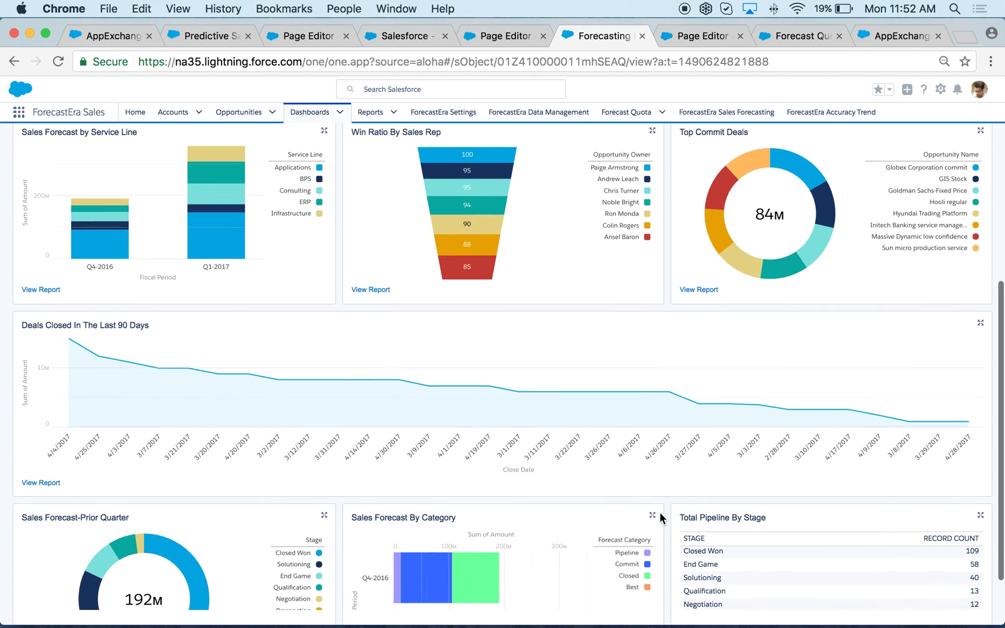
scroll(659, 513, "down", 1)
scroll(660, 513, "down", 1)
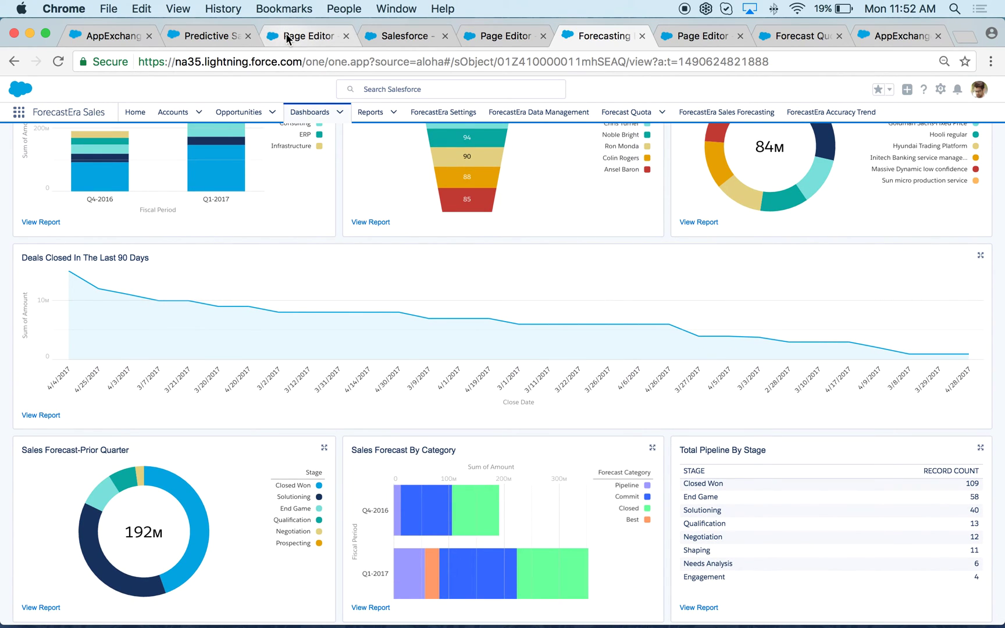
- Inspect Quota-0003's Opportunity Type, Business Unit and Service Line options unchanged, then view its quarterly breakdown
left_click(701, 37)
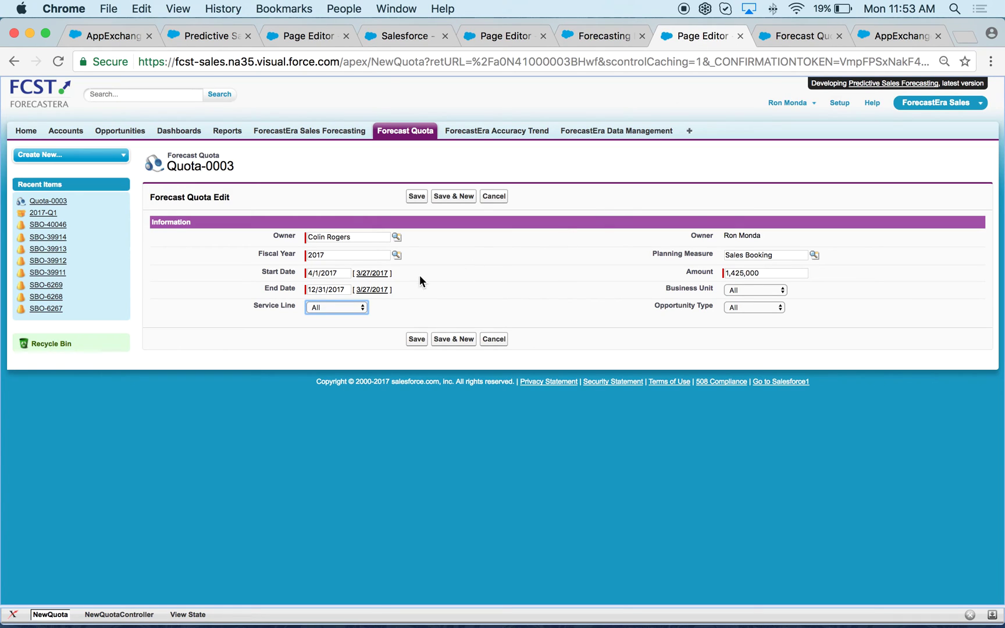
left_click(738, 304)
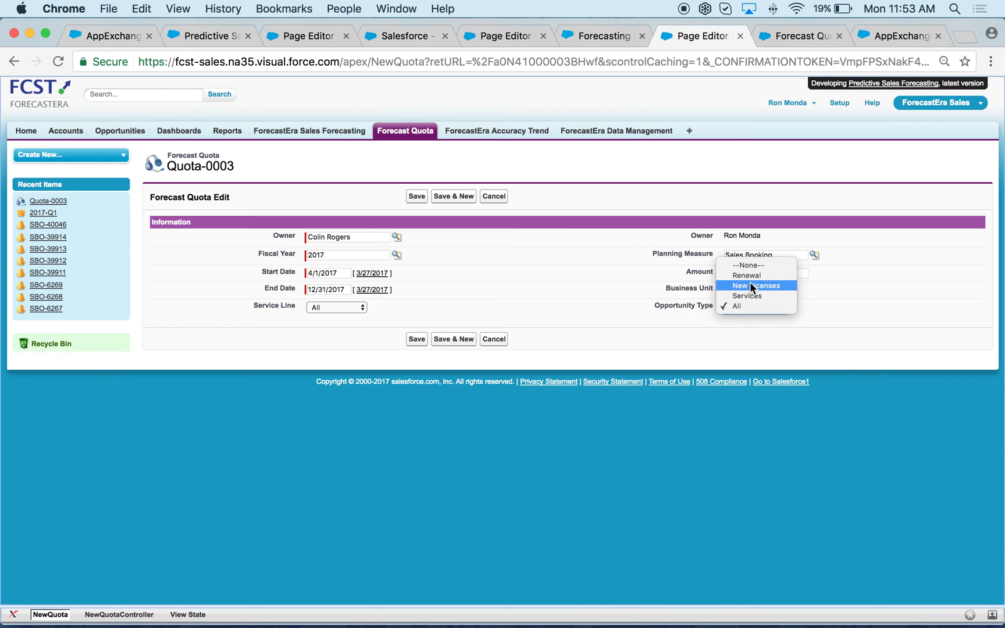
left_click(714, 352)
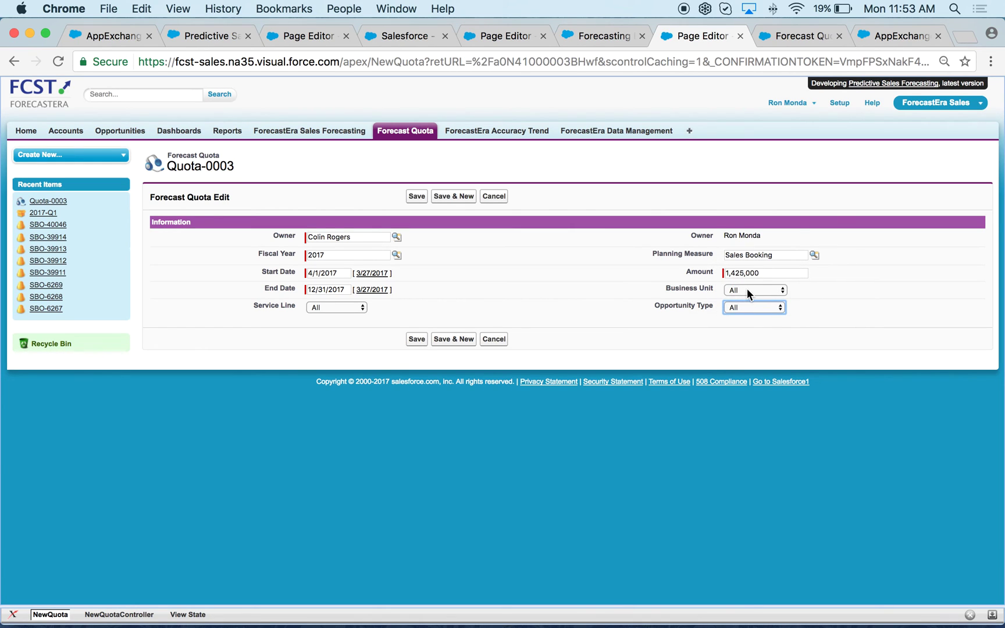
left_click(746, 290)
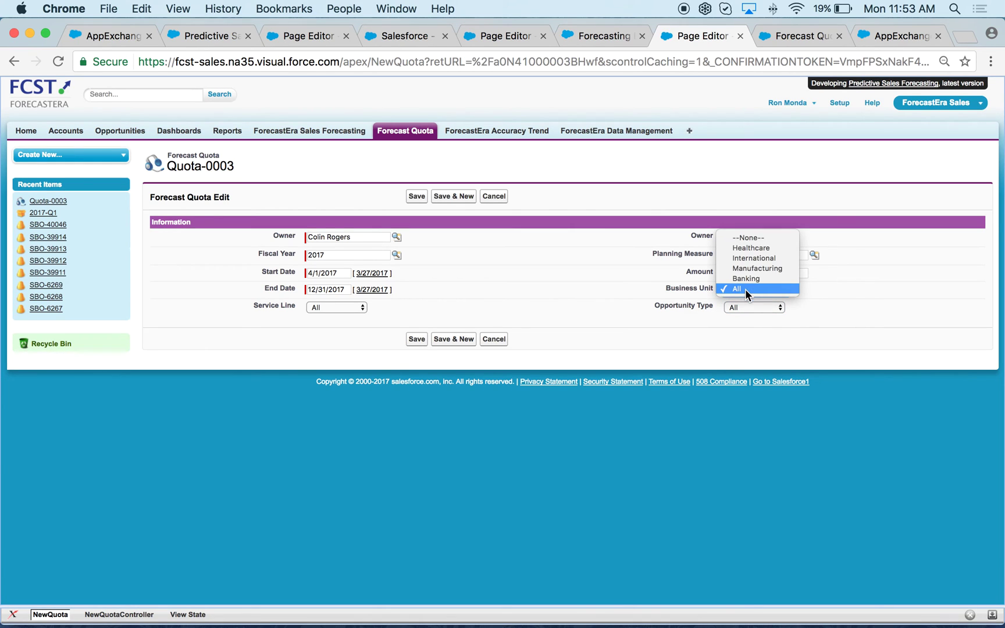
left_click(606, 349)
left_click(314, 305)
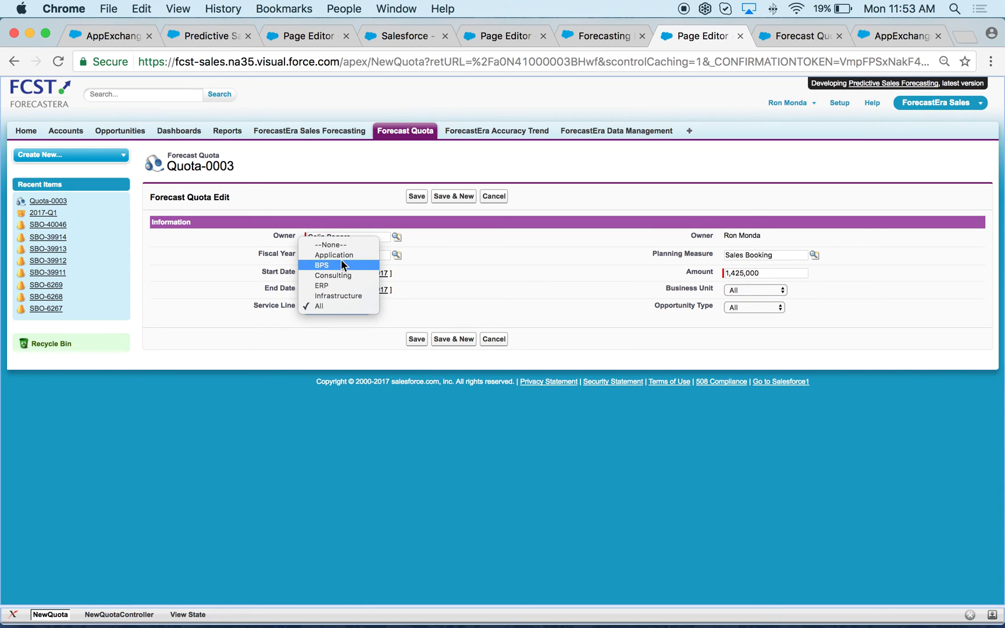
left_click(467, 274)
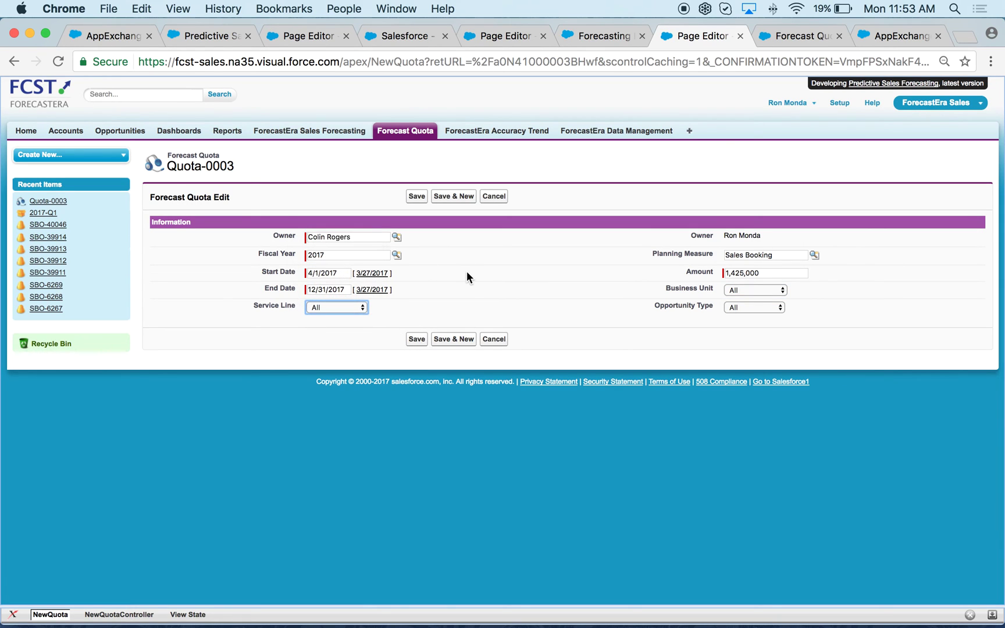
left_click(793, 37)
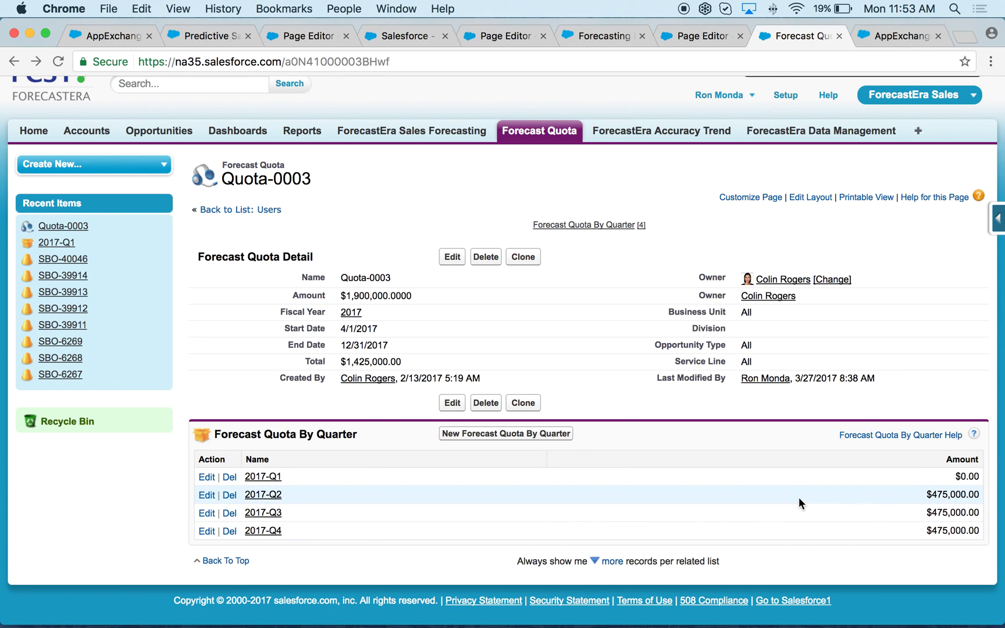
- Show the AppExchange search results listing ForecastEra's two apps
left_click(879, 36)
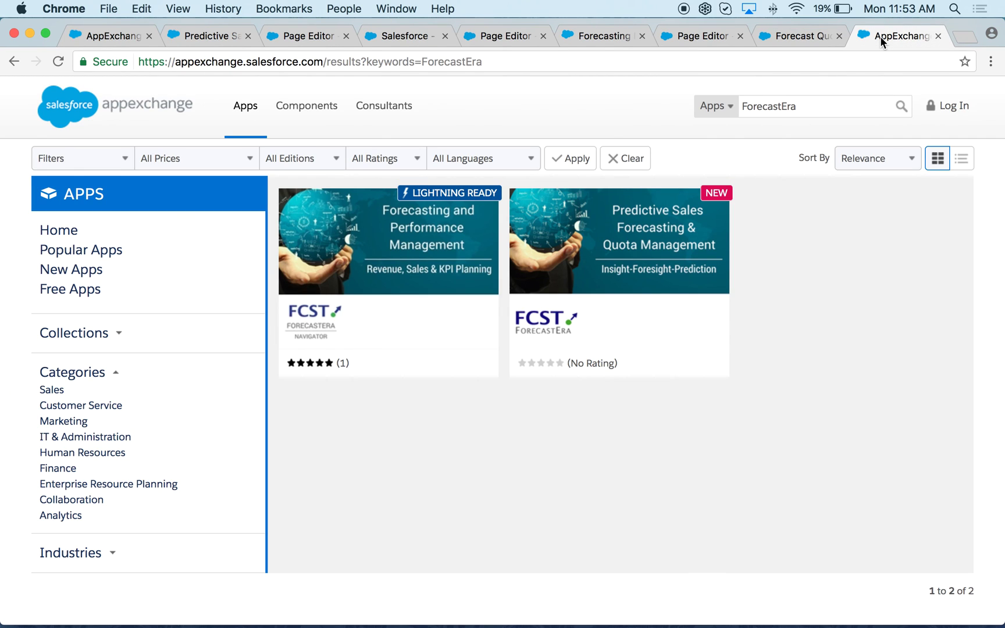